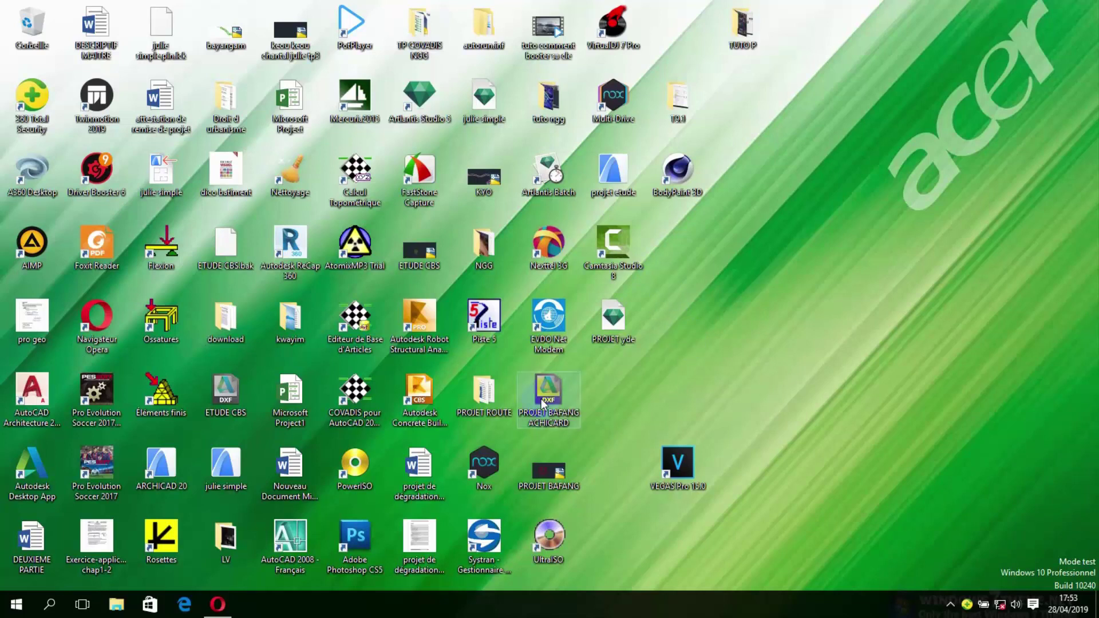
# Open the Registry Editor by running the command REGEDIT from the Windows Run dialog
pyautogui.click(354, 485)
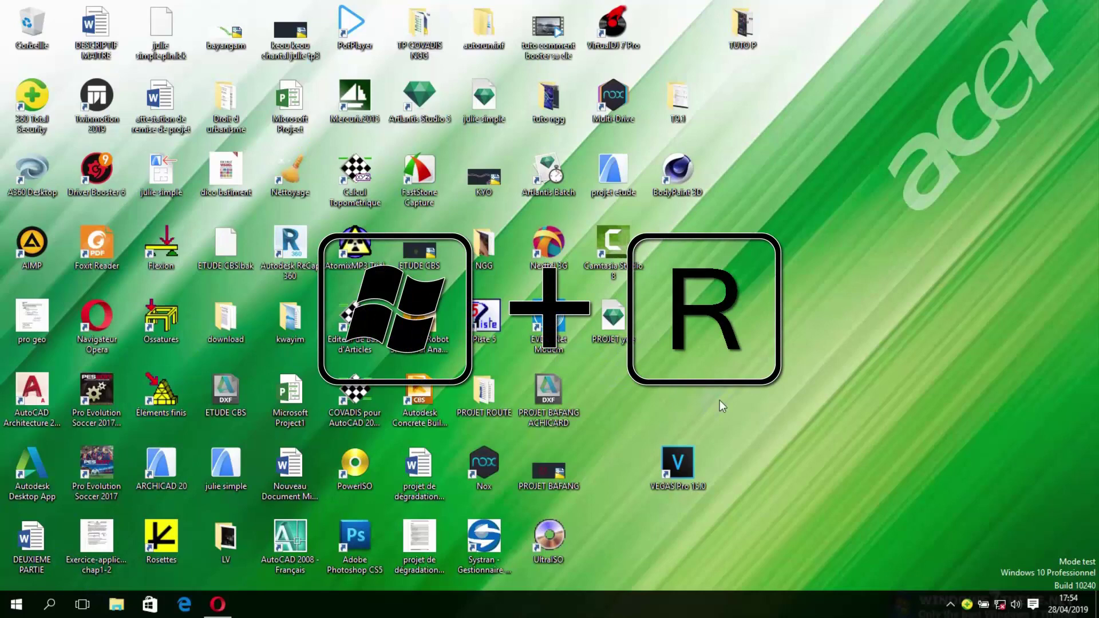
pyautogui.press('super+r')
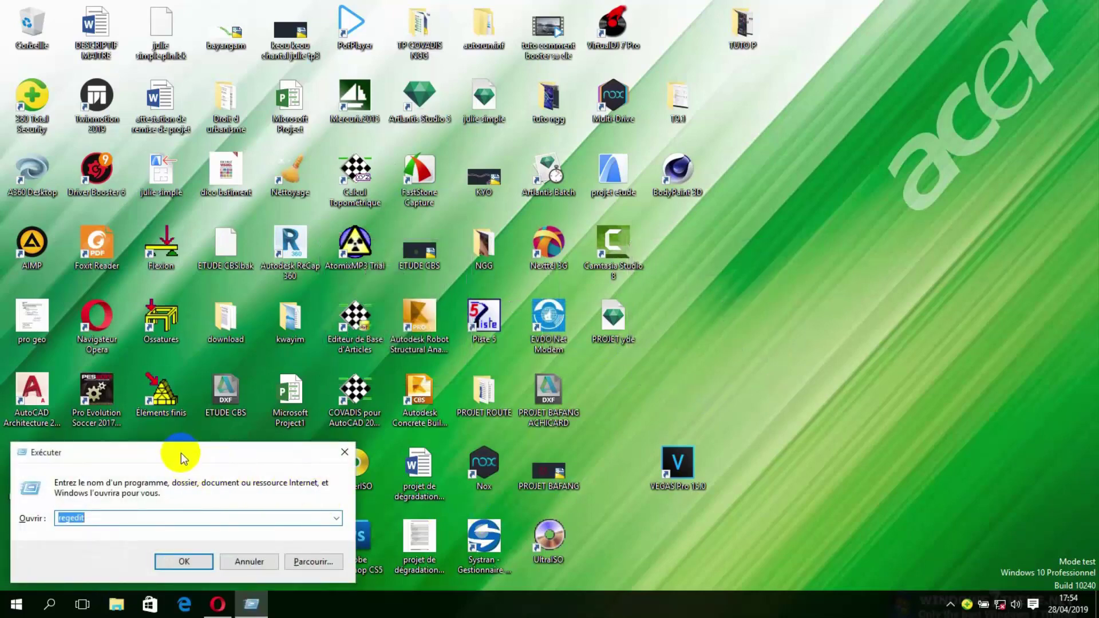
pyautogui.moveTo(181, 458); pyautogui.dragTo(575, 189)
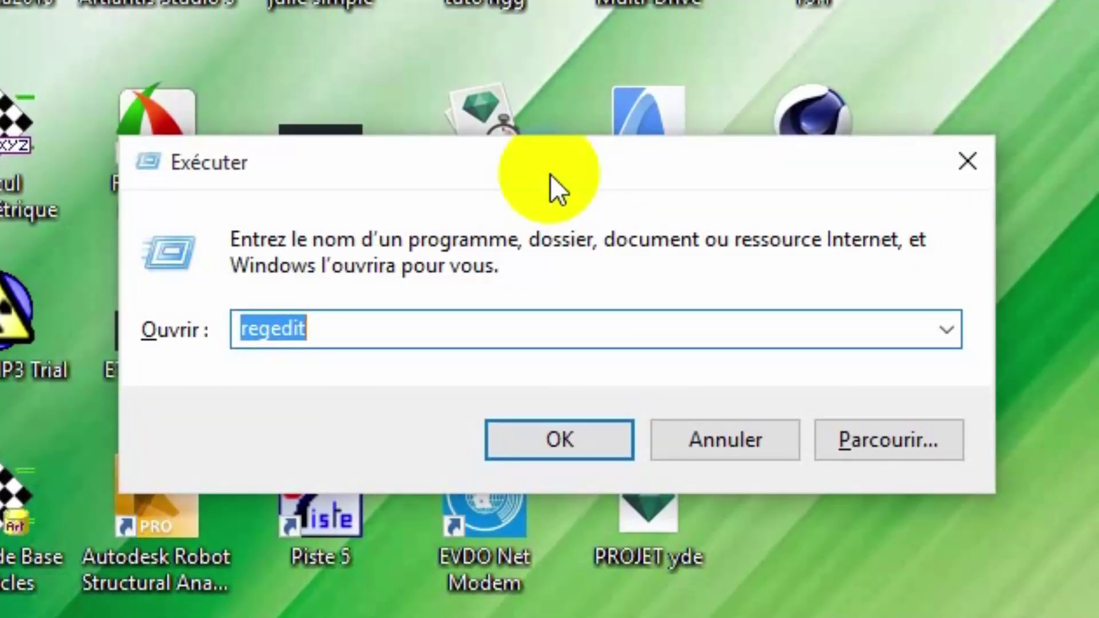
pyautogui.click(382, 335)
pyautogui.press('BackSpace')
pyautogui.press('BackSpace')
pyautogui.press('BackSpace')
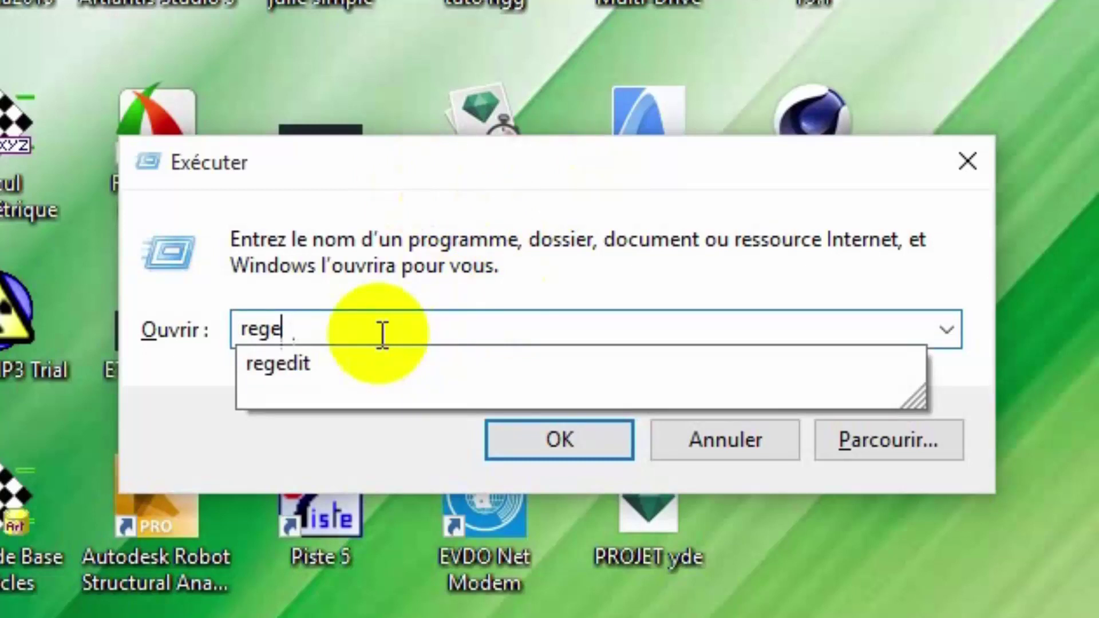
pyautogui.press('BackSpace')
pyautogui.press('BackSpace')
pyautogui.press('BackSpace')
pyautogui.press('BackSpace')
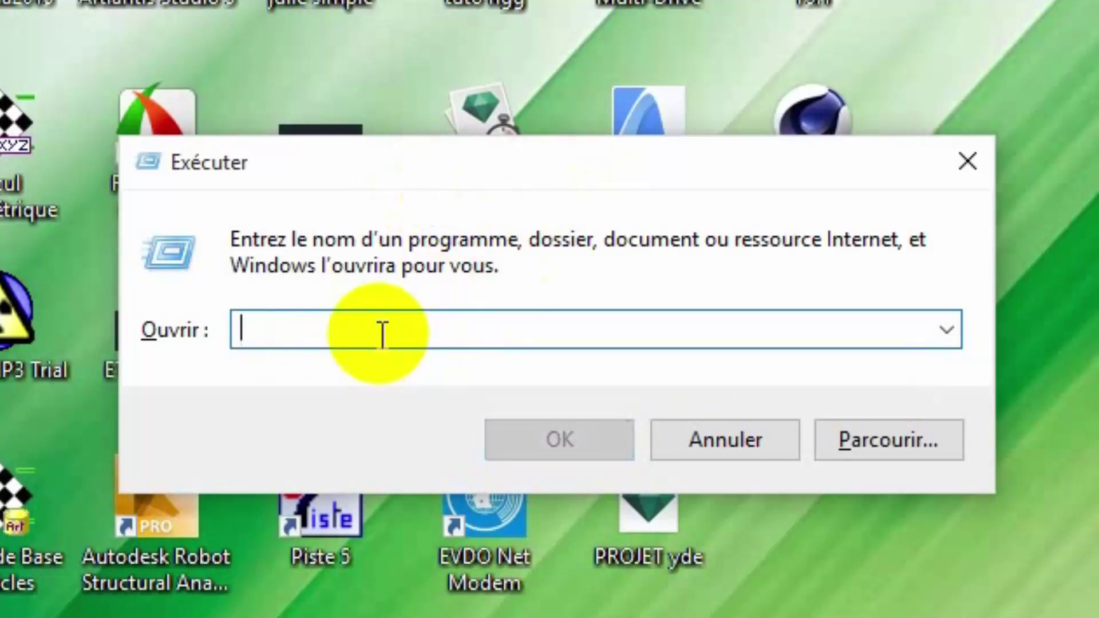
pyautogui.write('RE')
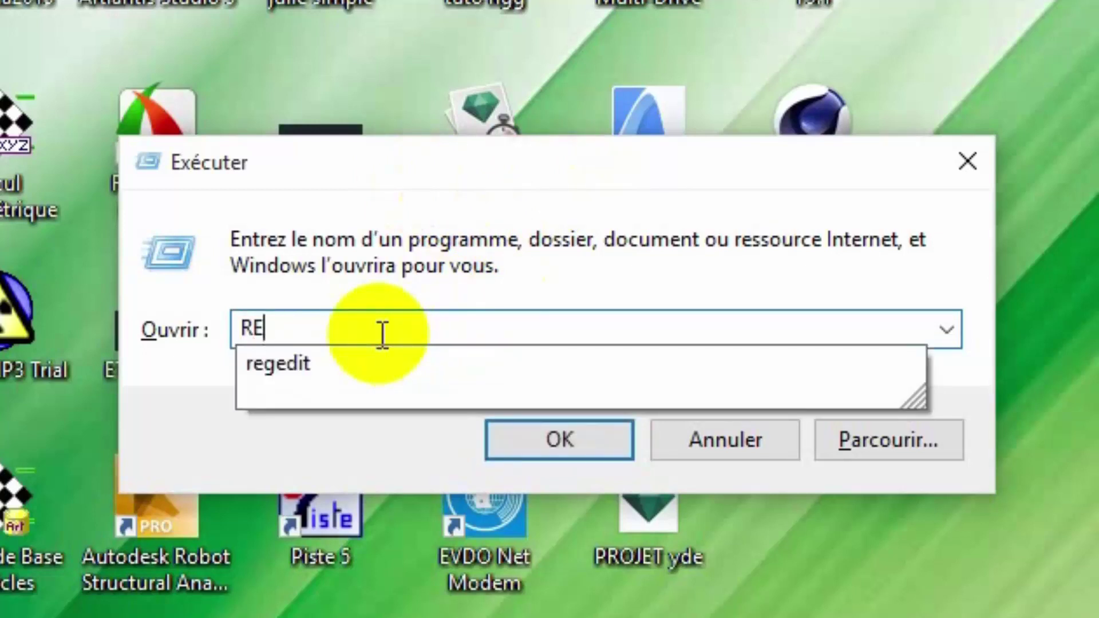
pyautogui.write('GEDIT')
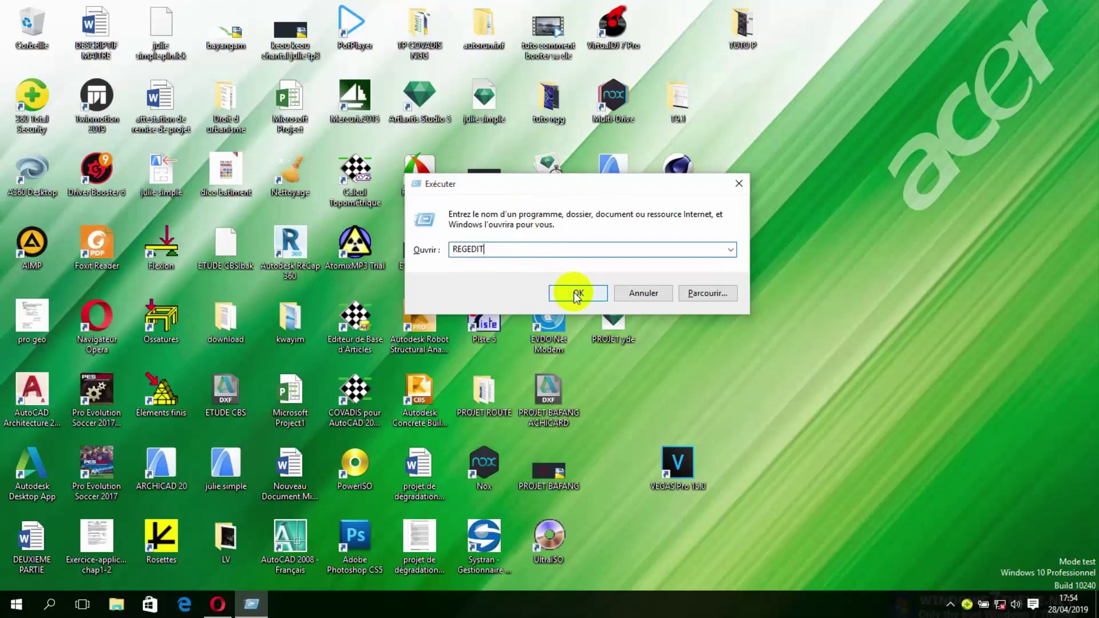
pyautogui.click(577, 294)
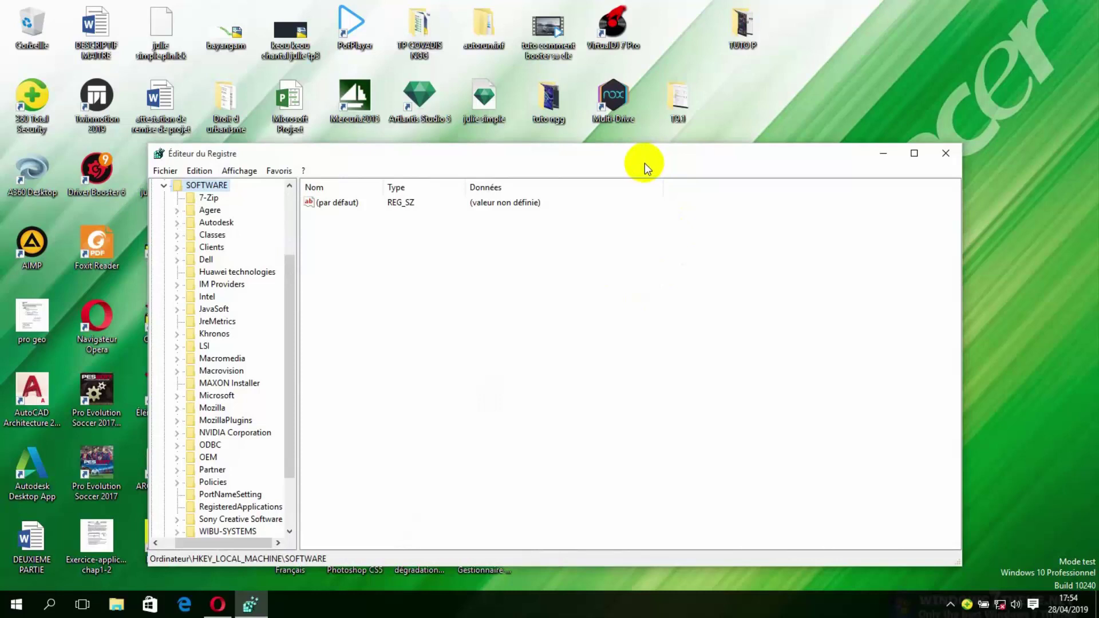
# Search the registry from HKEY_LOCAL_MACHINE\SOFTWARE for SYSWIN in keys, values and data, and dismiss the completion message
pyautogui.moveTo(645, 163); pyautogui.dragTo(658, 98)
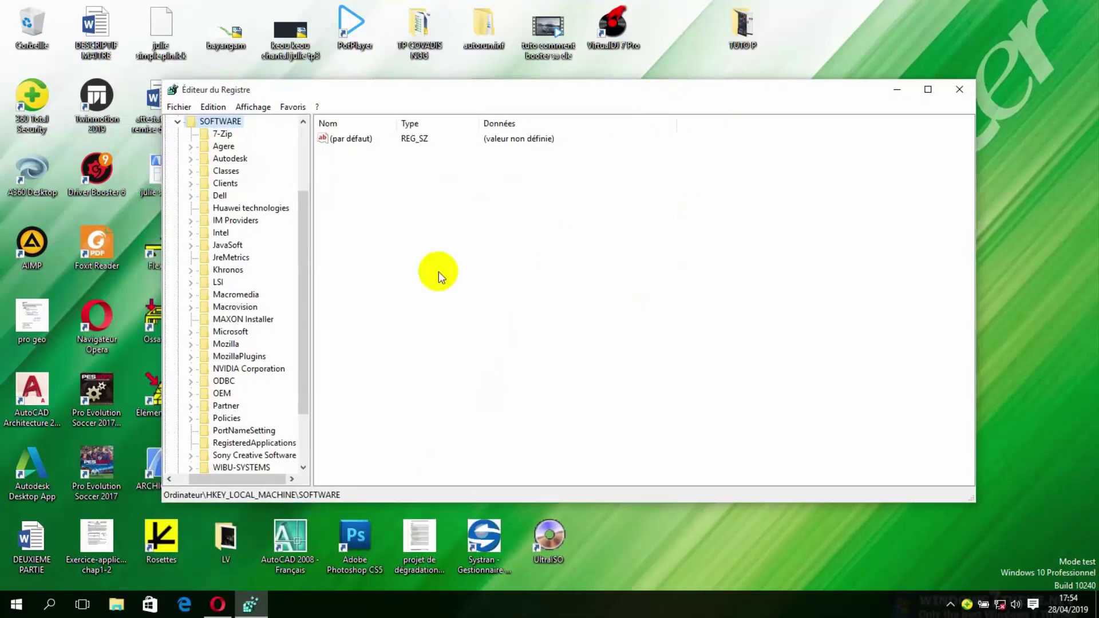
pyautogui.moveTo(308, 284); pyautogui.dragTo(302, 206)
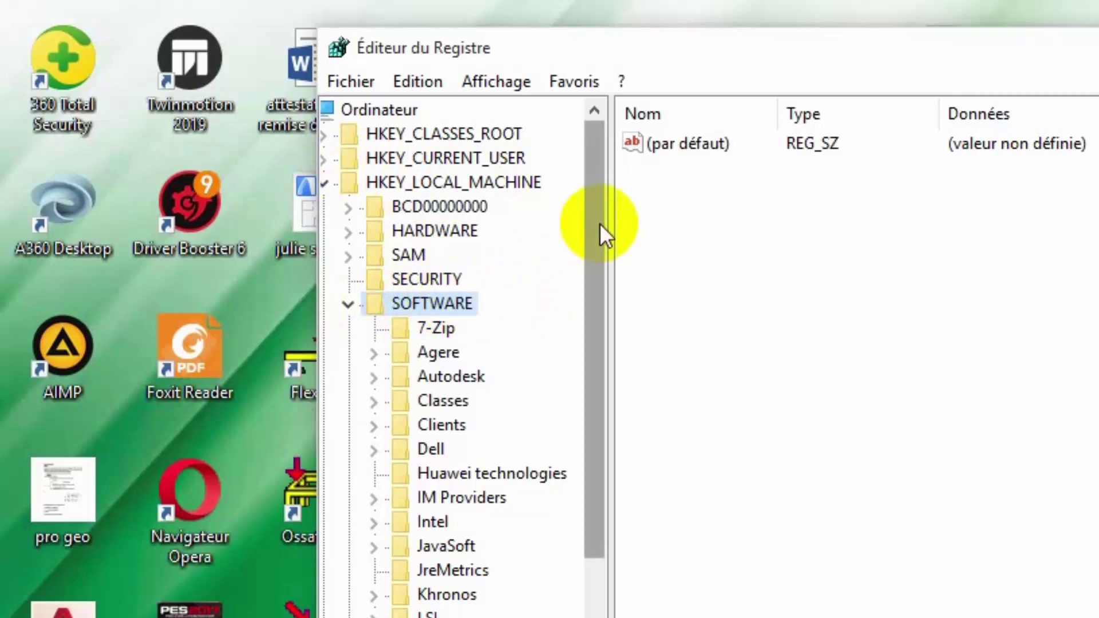
pyautogui.moveTo(597, 226); pyautogui.dragTo(385, 240)
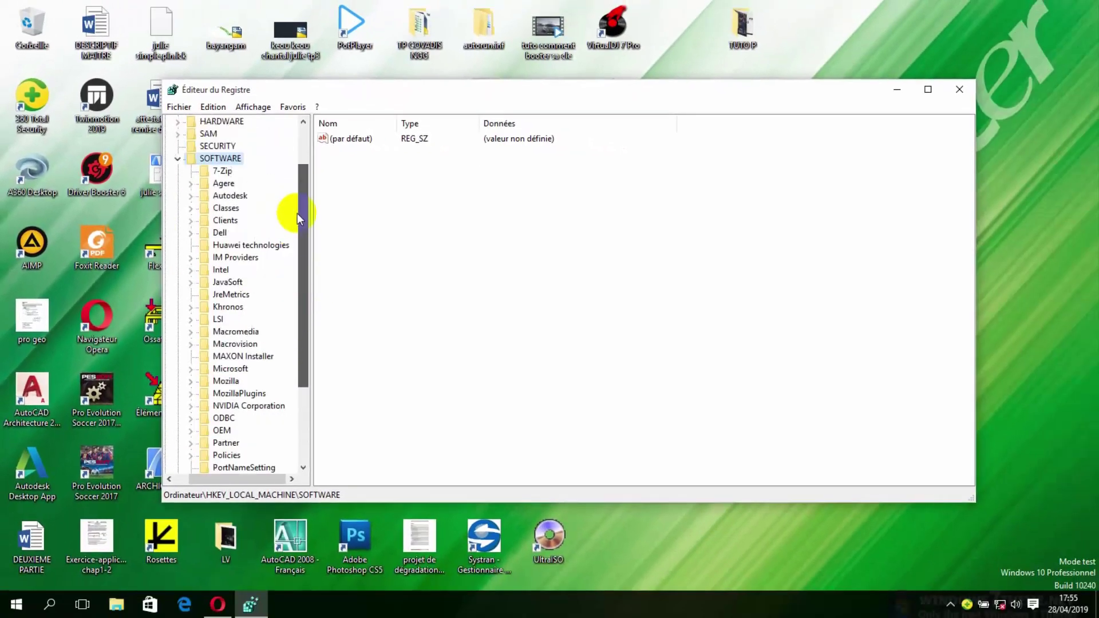
pyautogui.moveTo(299, 218); pyautogui.dragTo(298, 184)
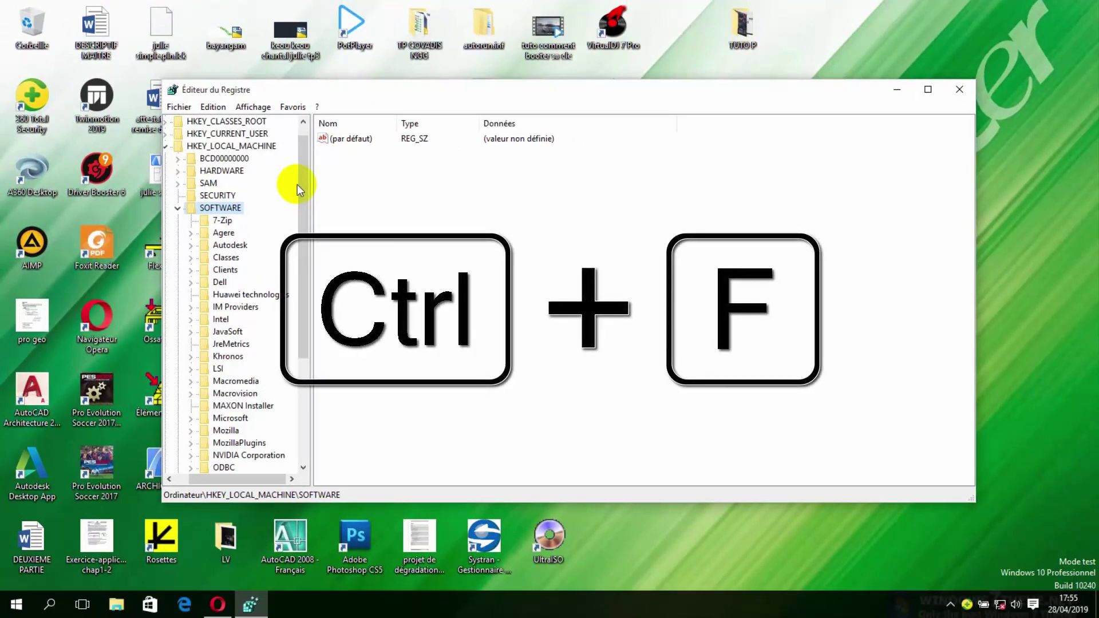
pyautogui.hotkey('ctrl', 'f')
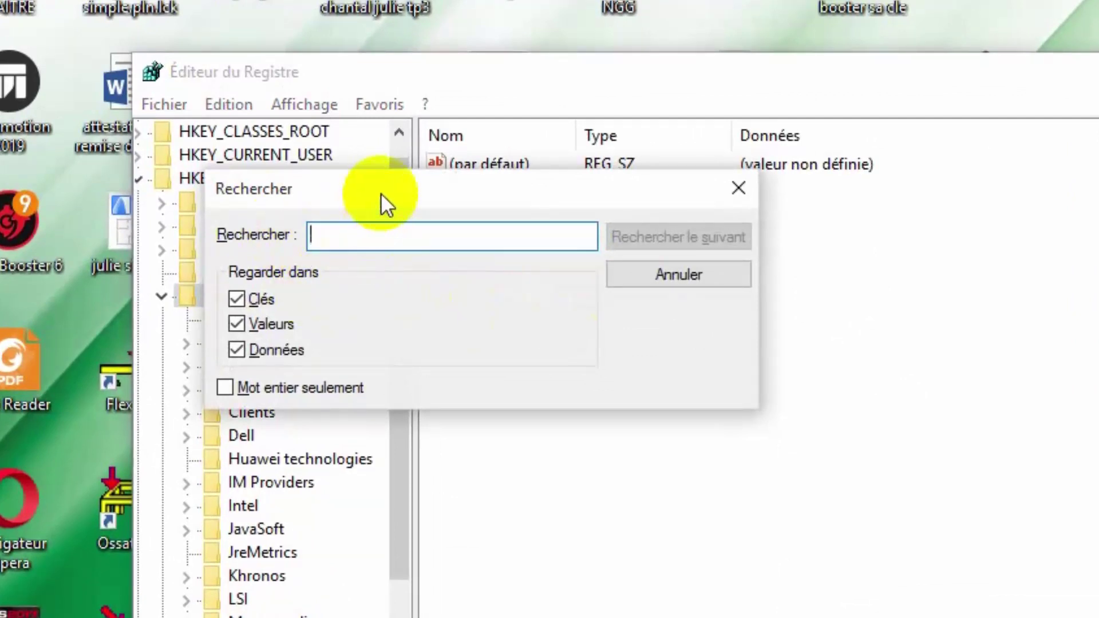
pyautogui.moveTo(379, 204); pyautogui.dragTo(646, 175)
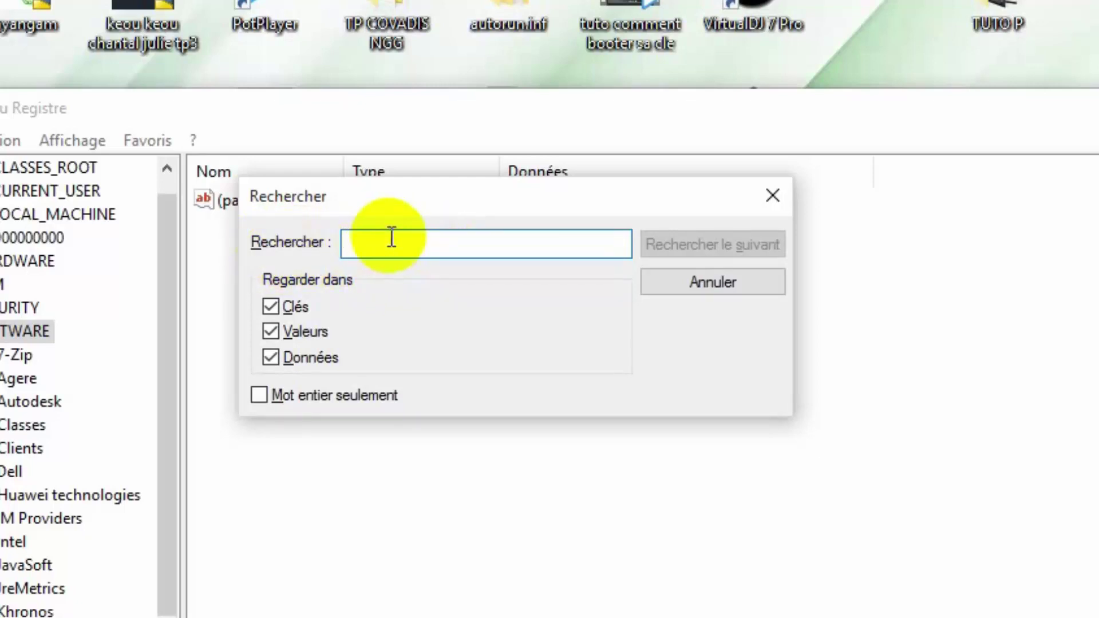
pyautogui.write('SYS')
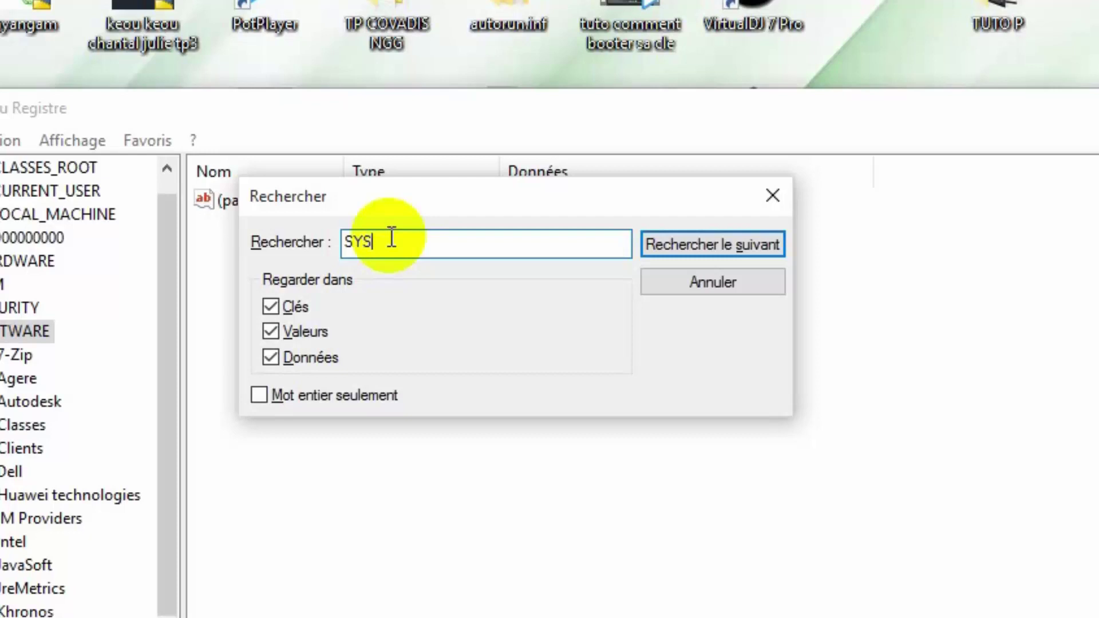
pyautogui.write('WIN')
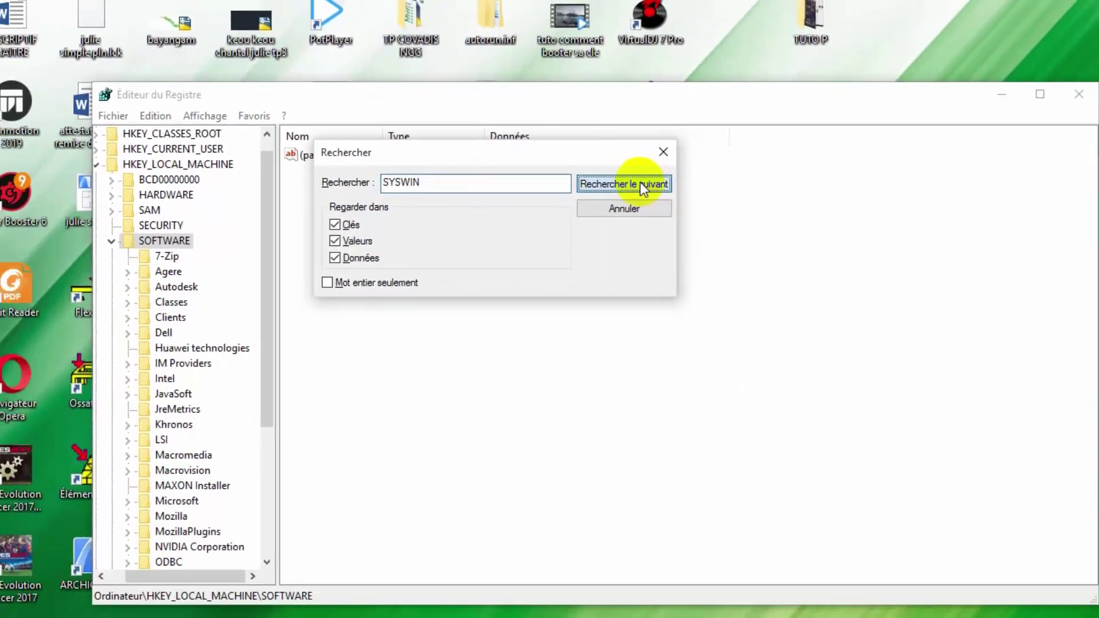
pyautogui.click(766, 252)
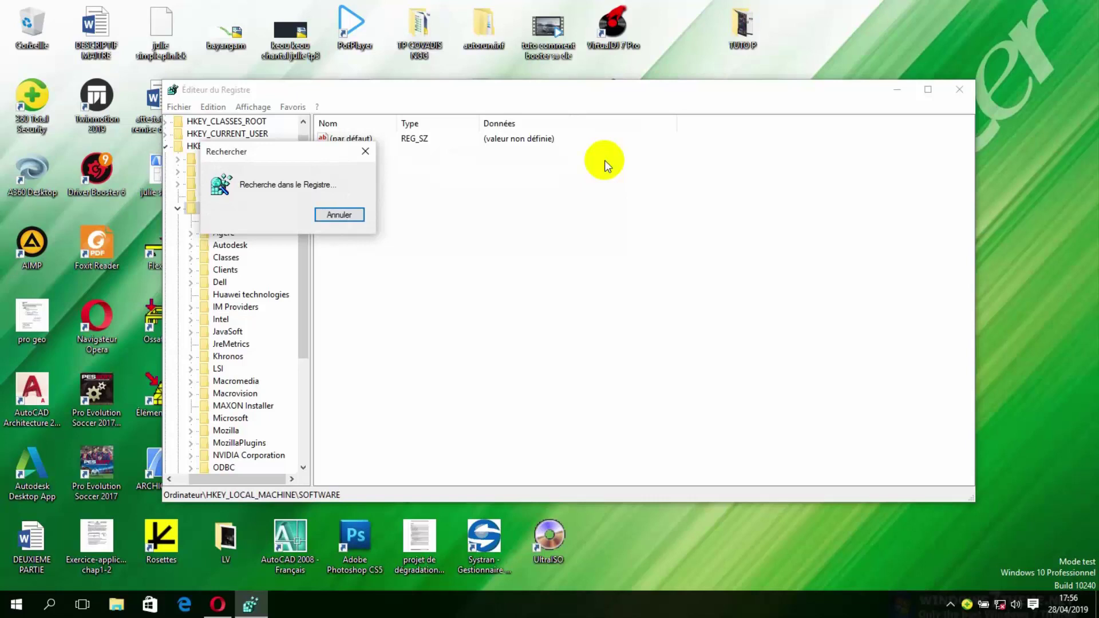
pyautogui.moveTo(303, 152); pyautogui.dragTo(514, 194)
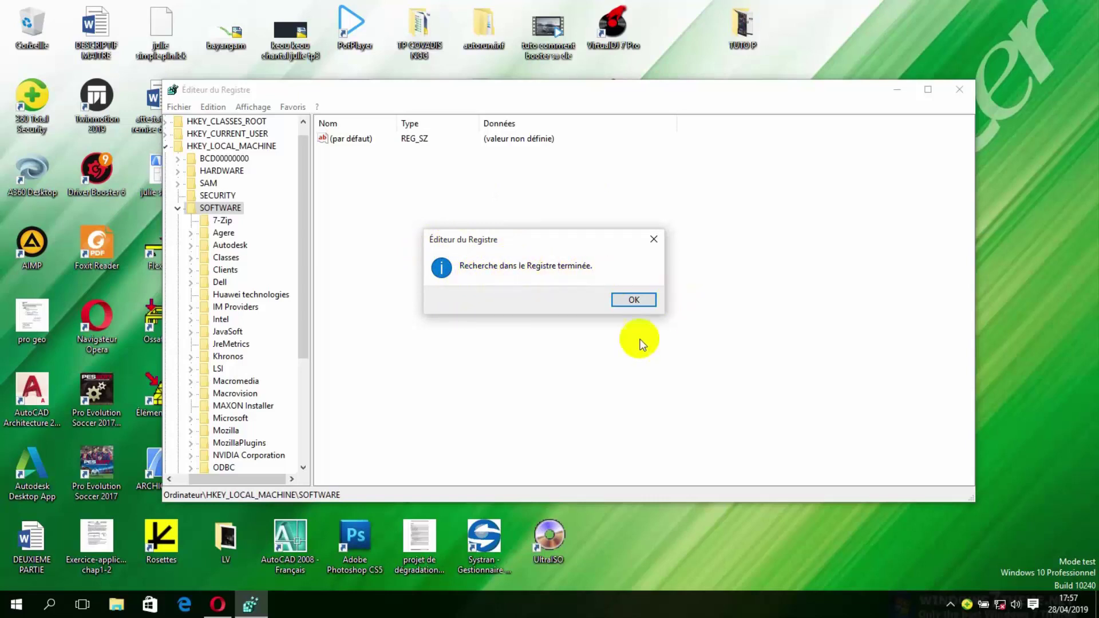
pyautogui.click(634, 299)
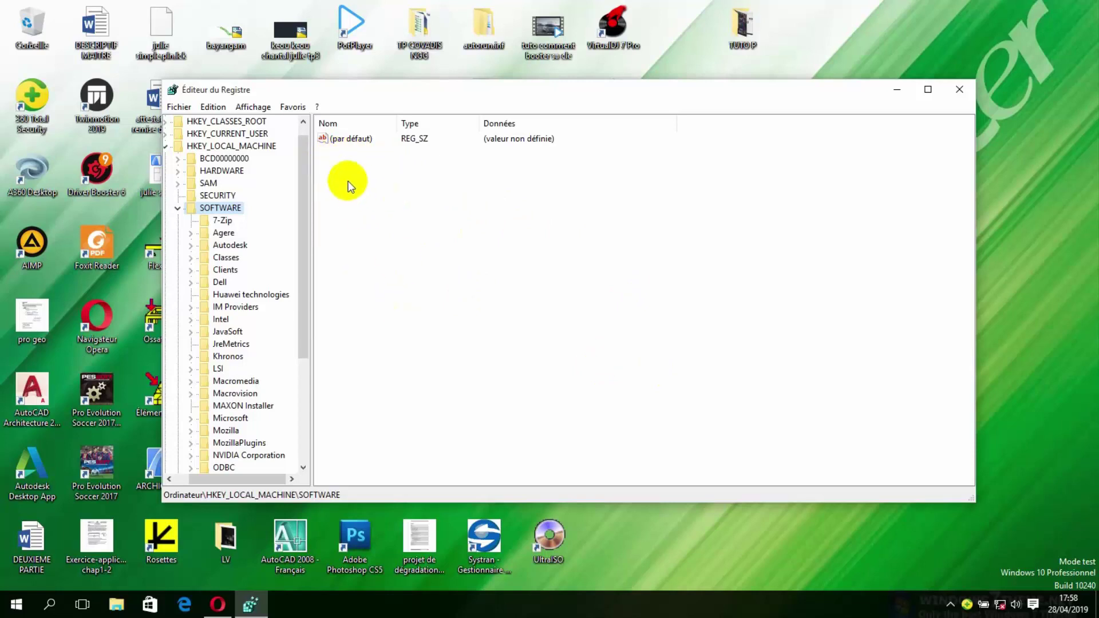
pyautogui.click(340, 142)
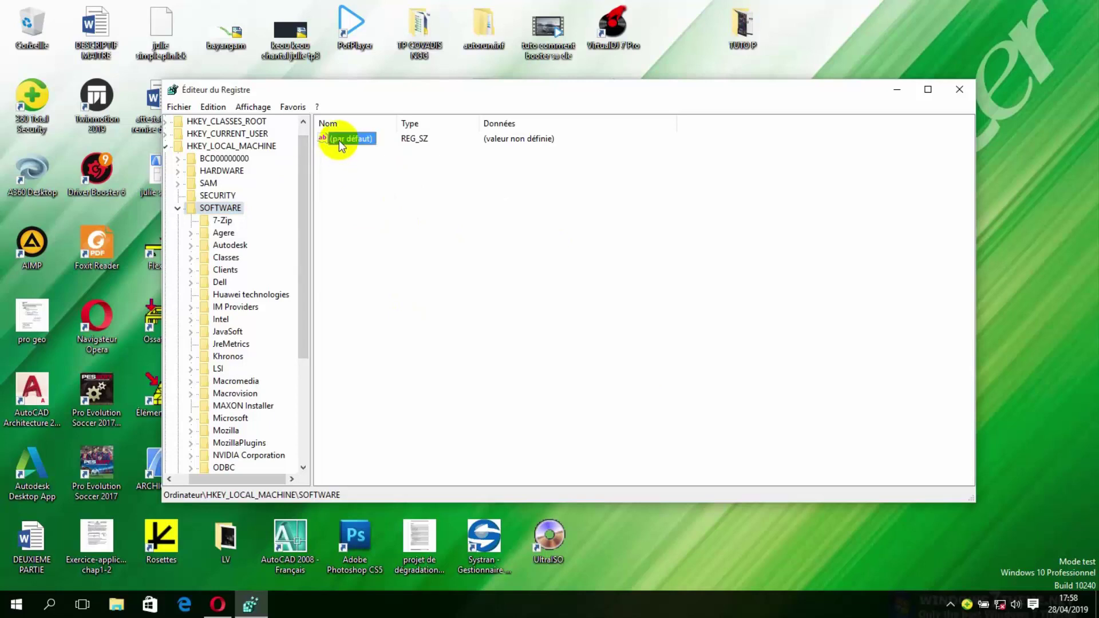
pyautogui.rightClick(339, 139)
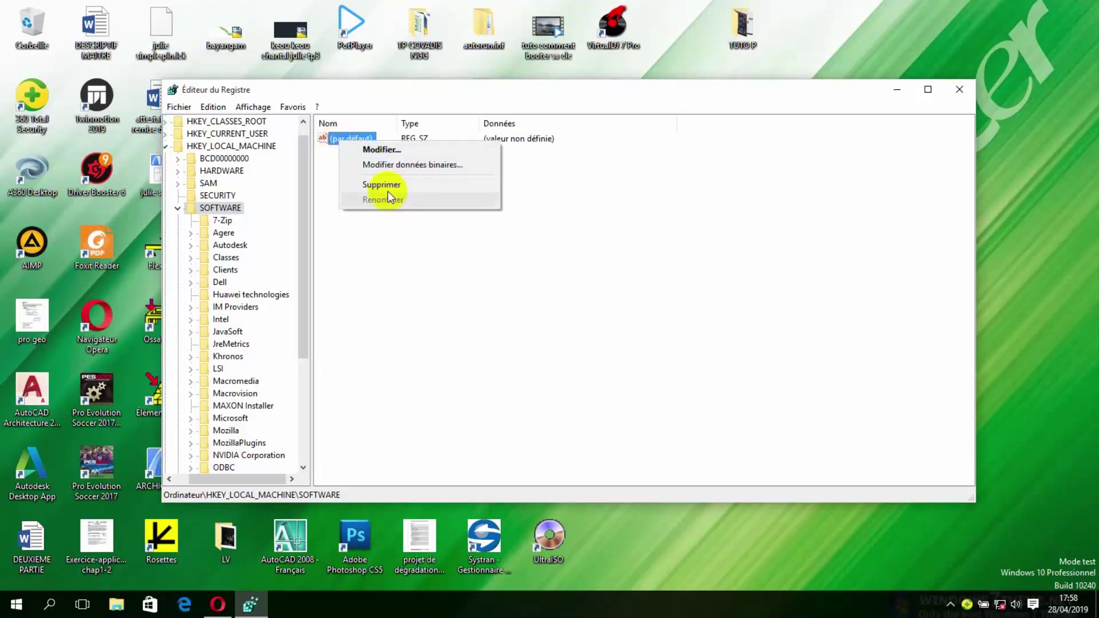
pyautogui.click(394, 229)
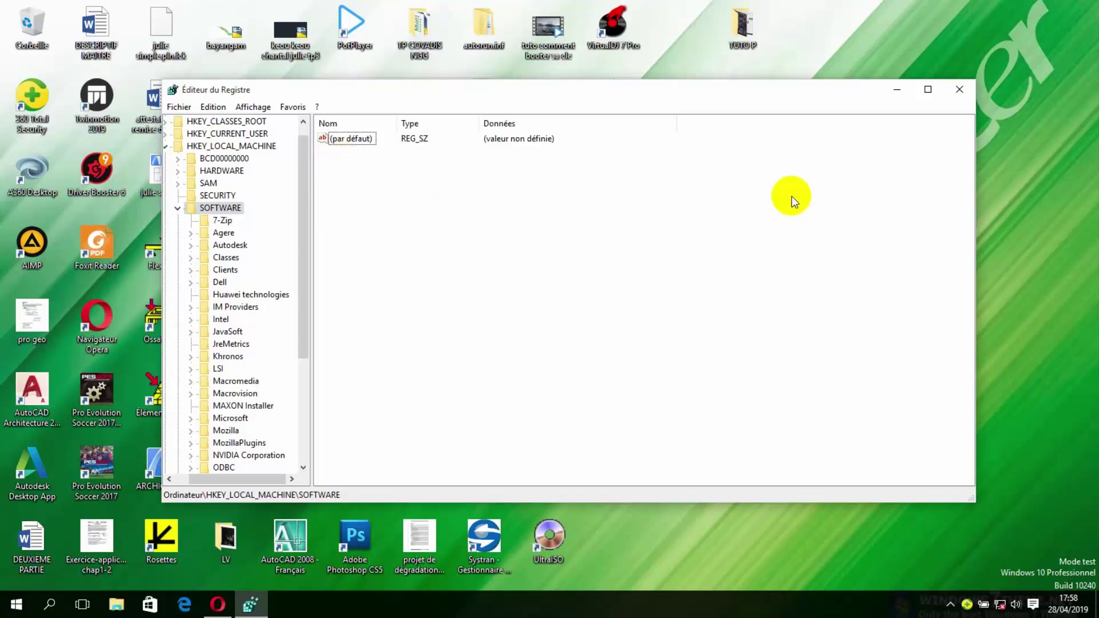
# Minimise the Registry Editor and open the temporary files folder by searching Windows for %TEMP%
pyautogui.click(909, 87)
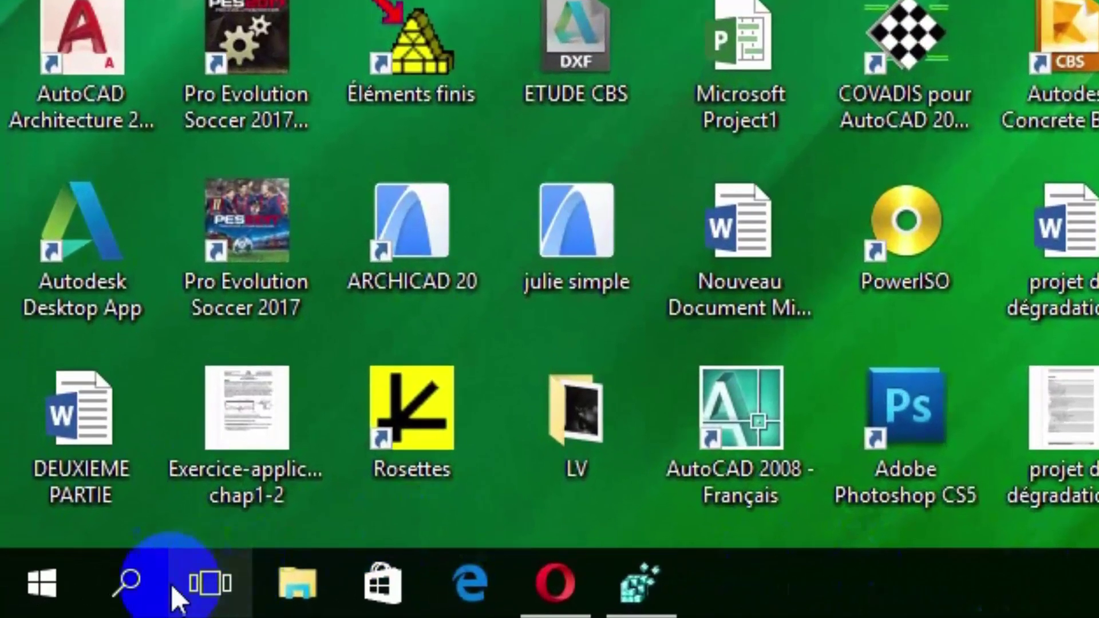
pyautogui.click(132, 579)
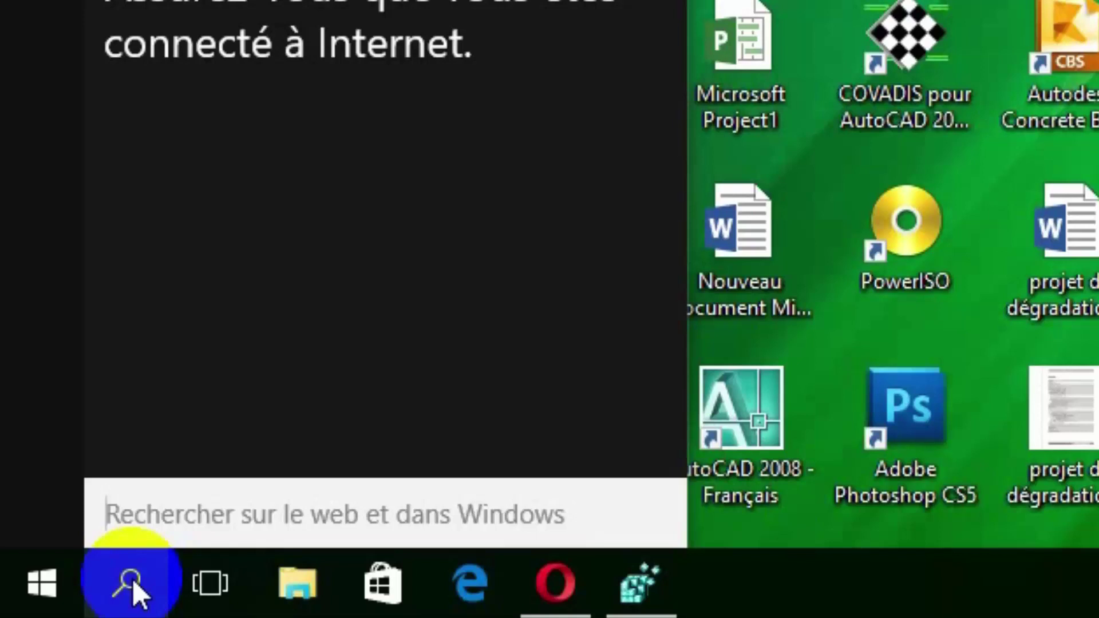
pyautogui.write('%')
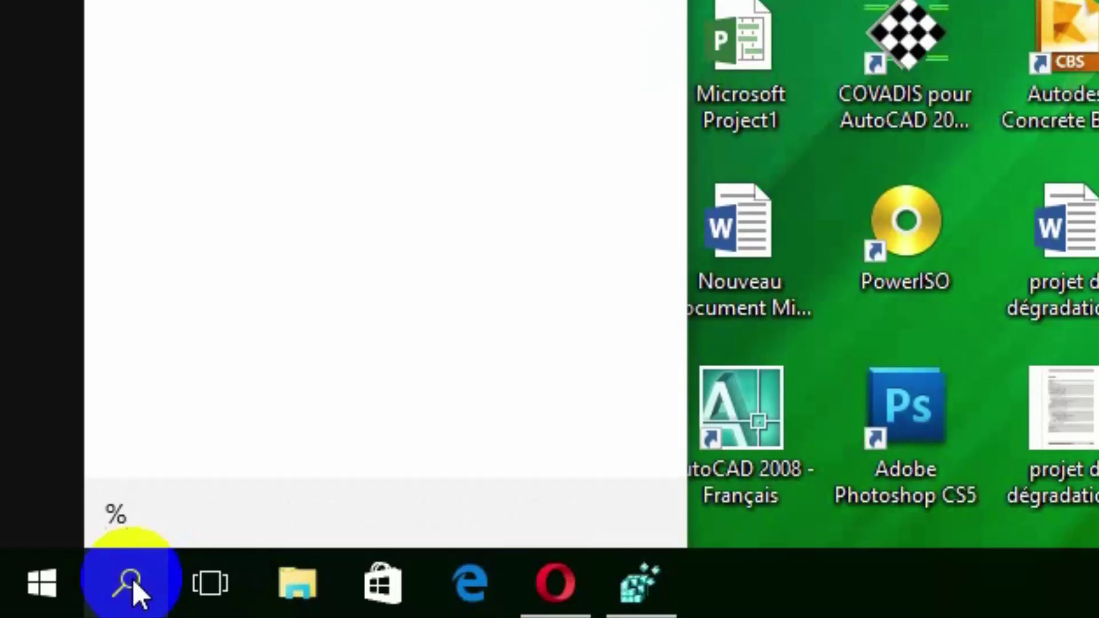
pyautogui.write('TEMP')
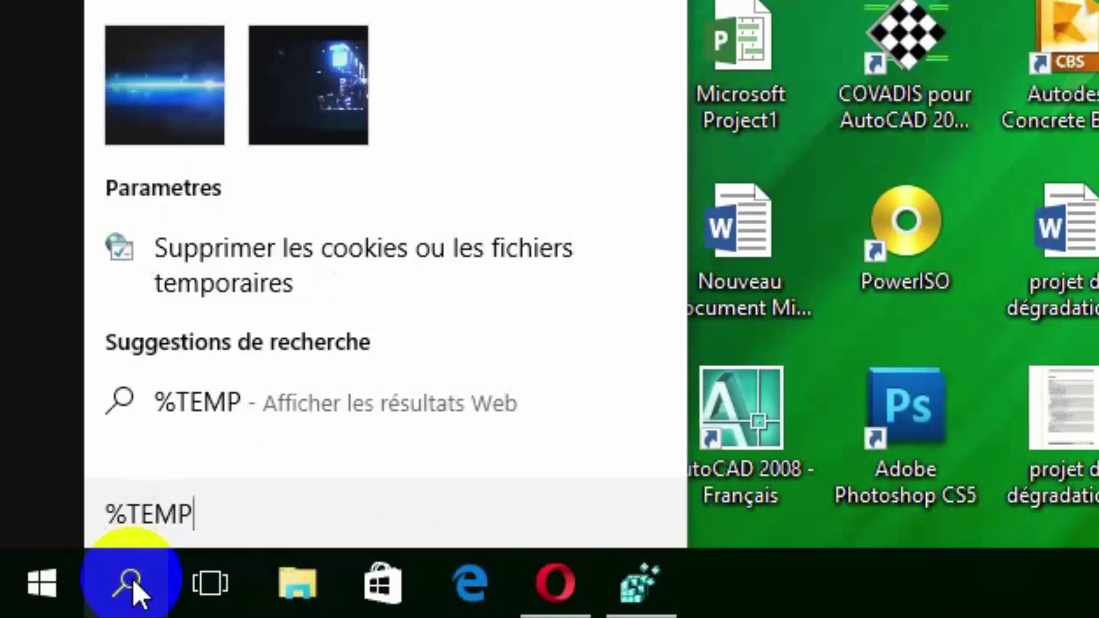
pyautogui.write('%')
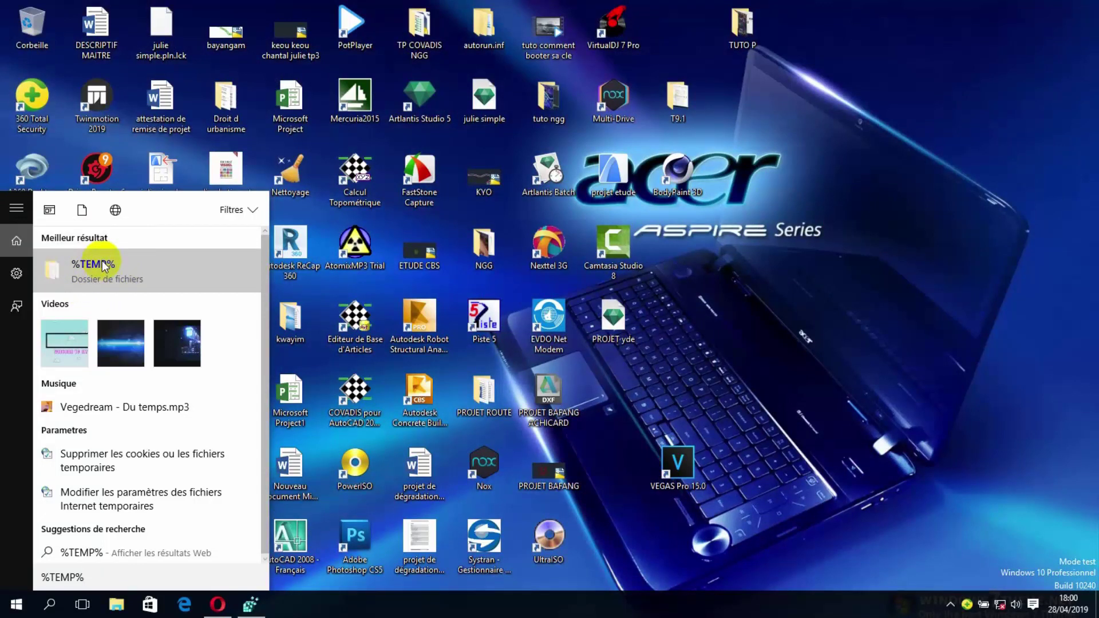
pyautogui.click(102, 265)
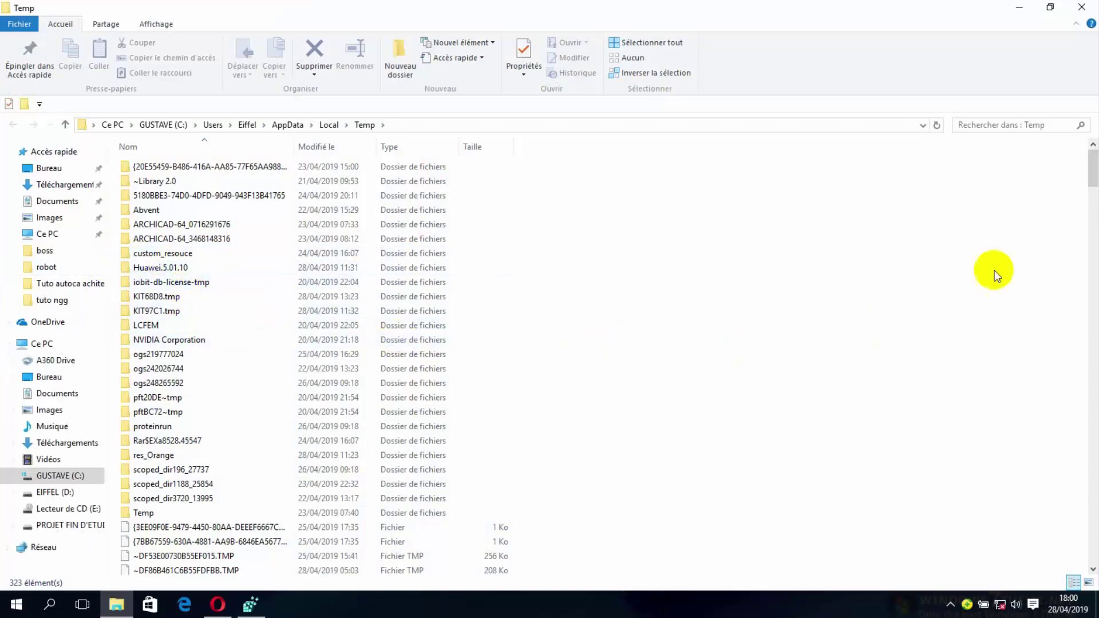
# Select everything in the Temp folder, check the combined properties, and delete all the selected items
pyautogui.click(1094, 172)
pyautogui.moveTo(1094, 172); pyautogui.dragTo(1091, 137)
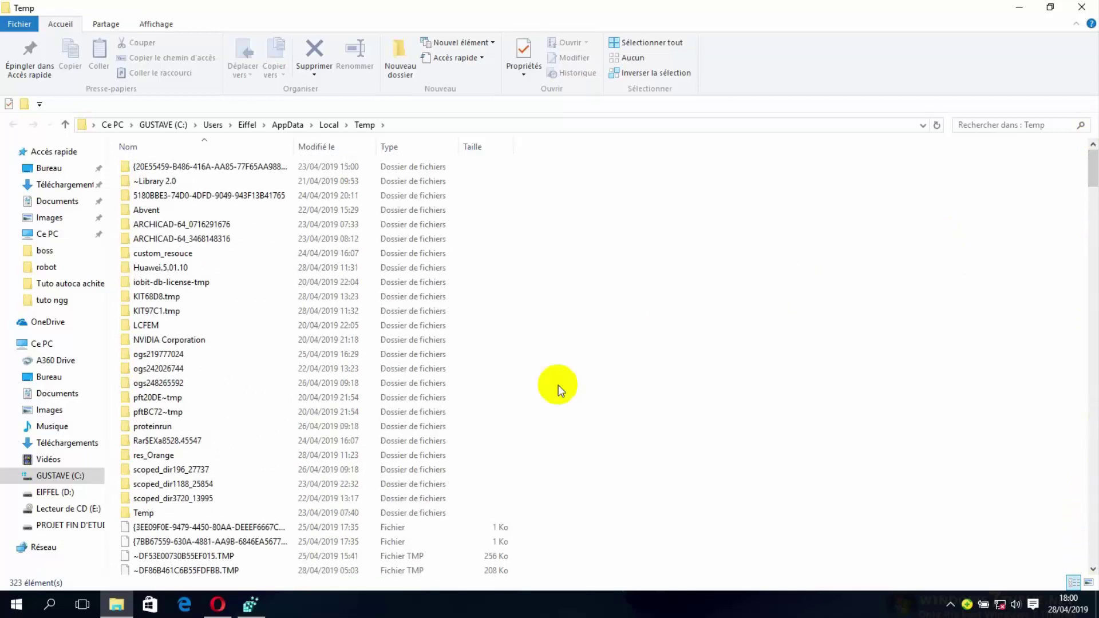
pyautogui.hotkey('ctrl', 'a')
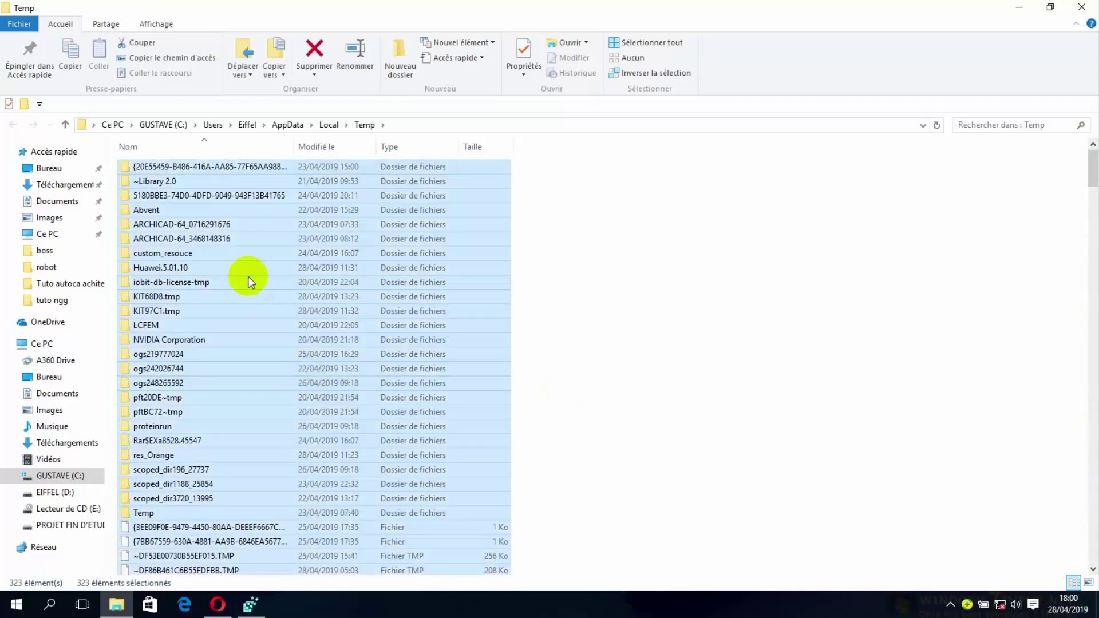
pyautogui.rightClick(250, 279)
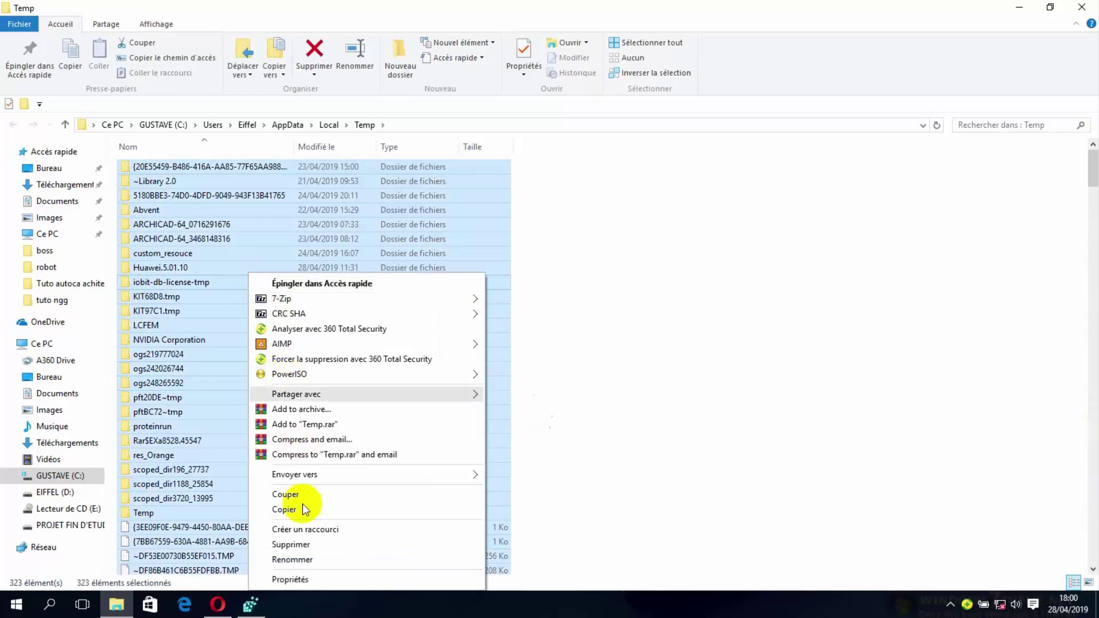
pyautogui.click(292, 579)
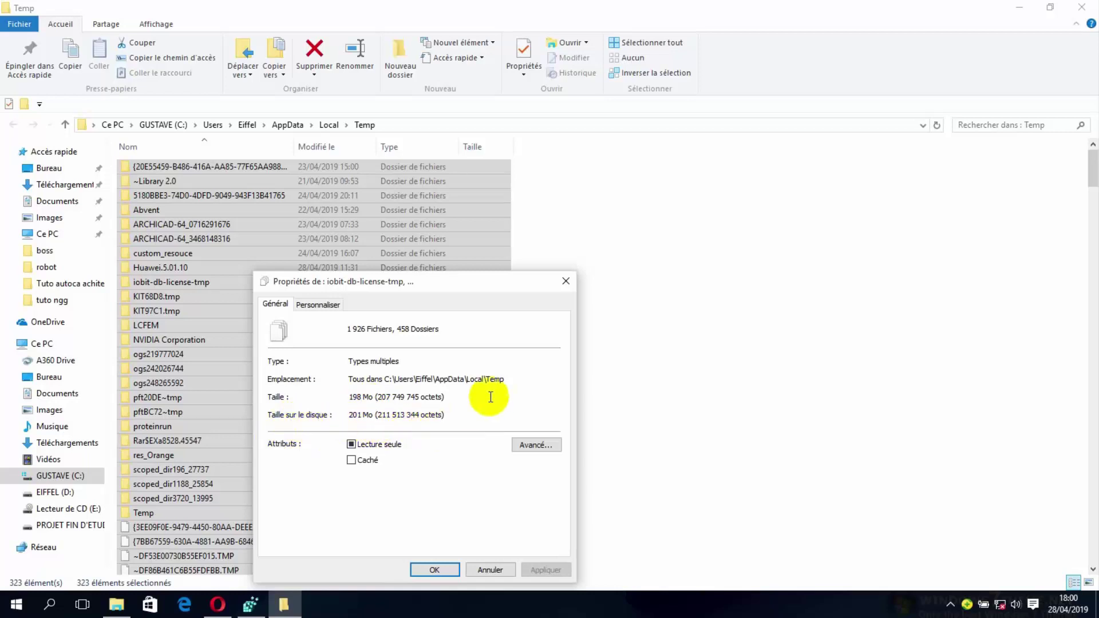
pyautogui.click(565, 281)
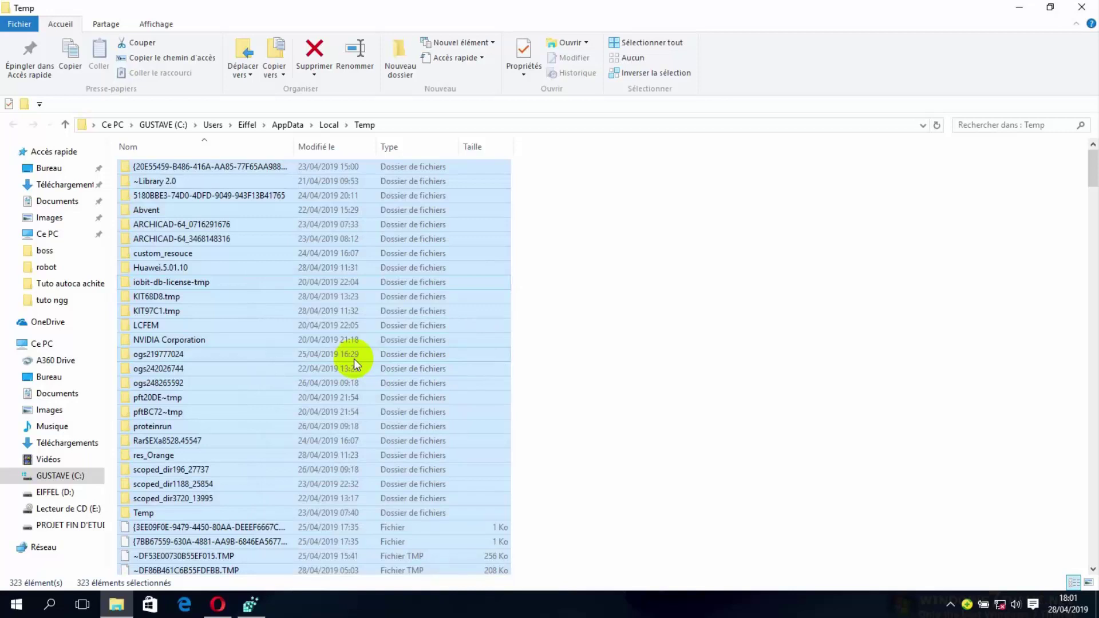
pyautogui.press('Delete')
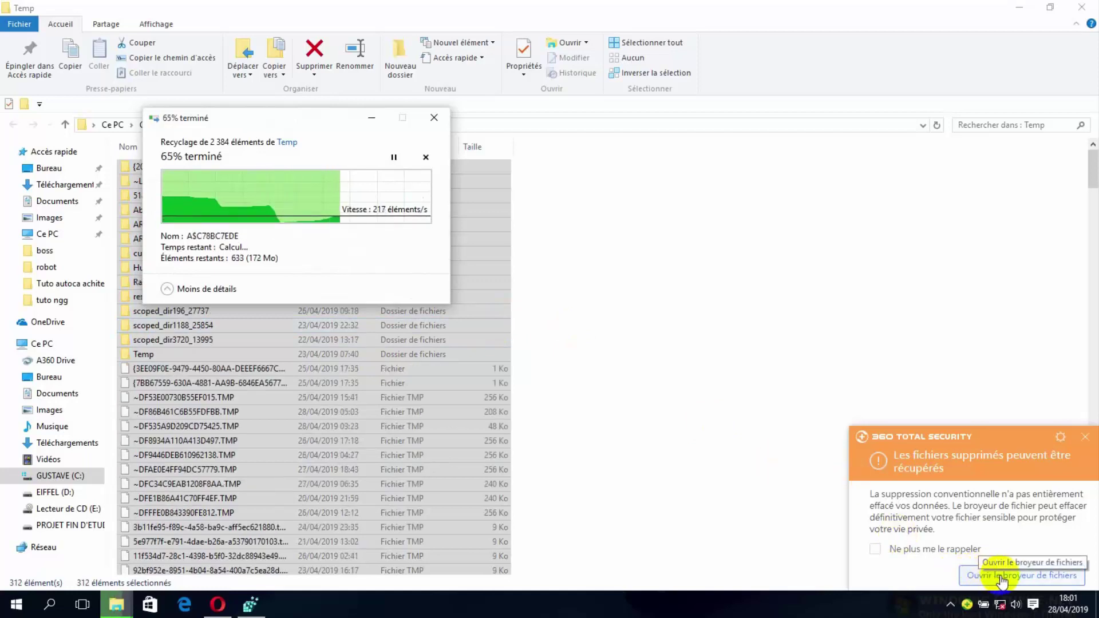
# Open the 360 Total Security file shredder from its deleted-files notification
pyautogui.click(1001, 577)
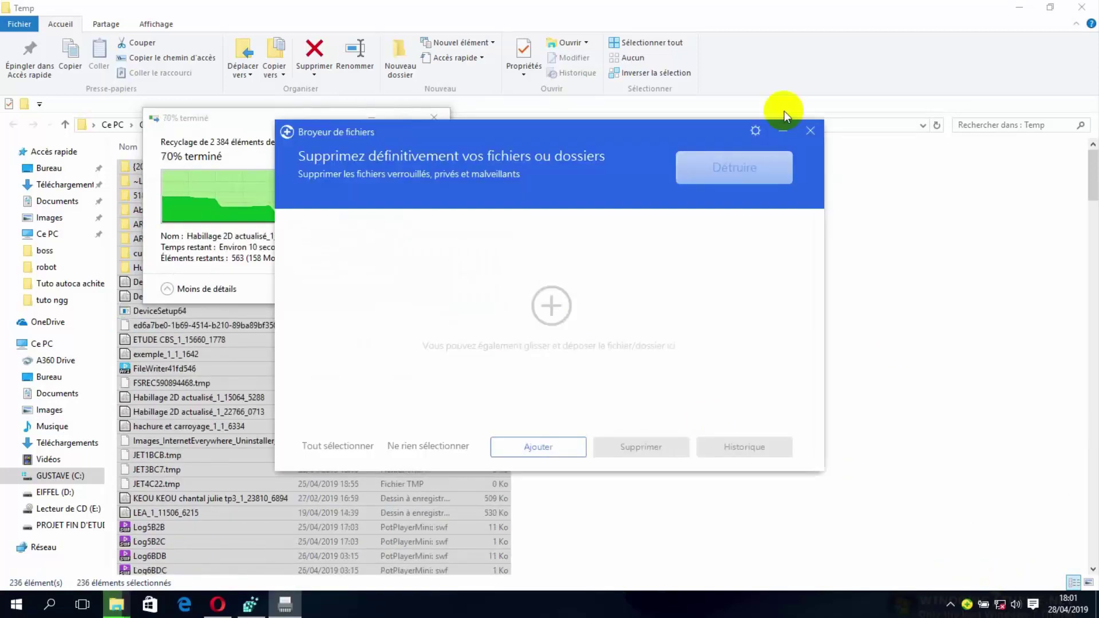
# With the file shredder minimised, skip each file still in use to complete the Temp deletion, and close the Temp folder
pyautogui.click(782, 130)
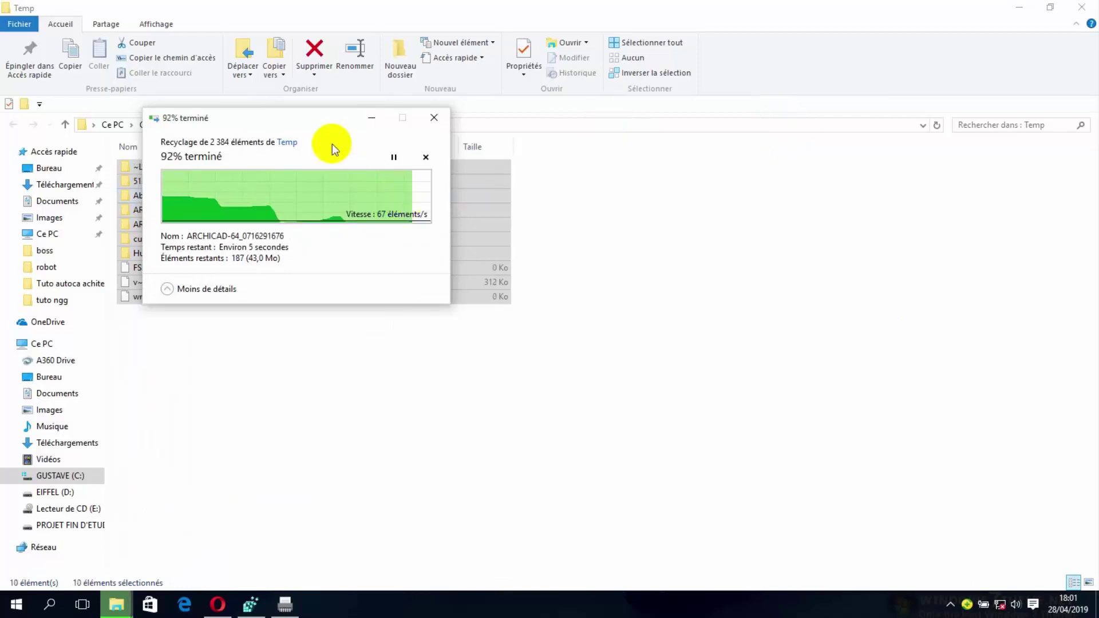
pyautogui.moveTo(315, 114); pyautogui.dragTo(582, 193)
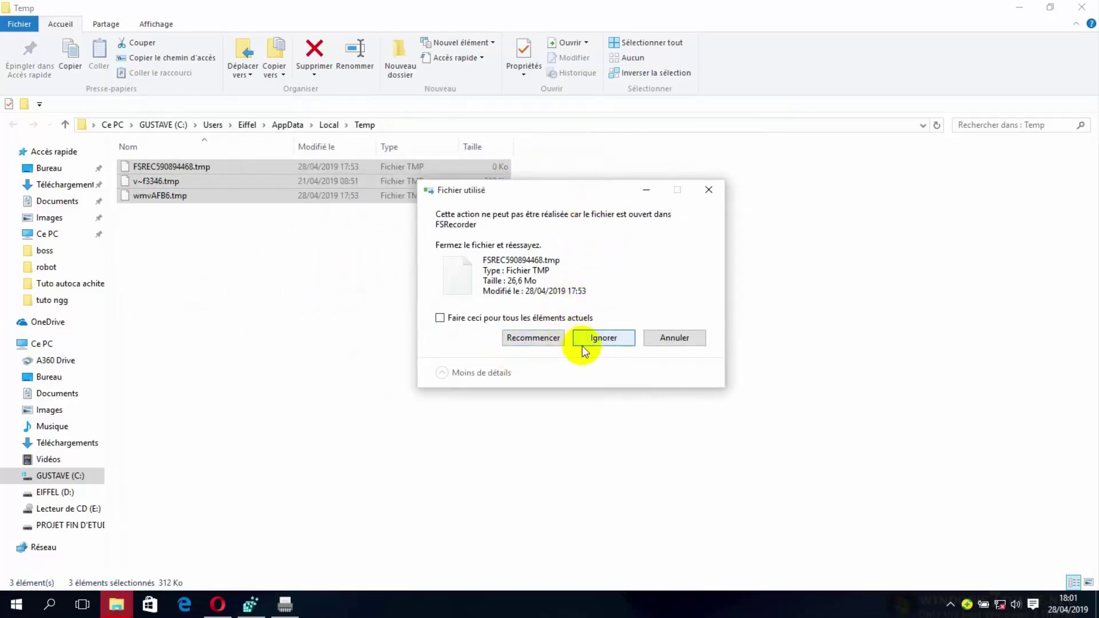
pyautogui.click(602, 342)
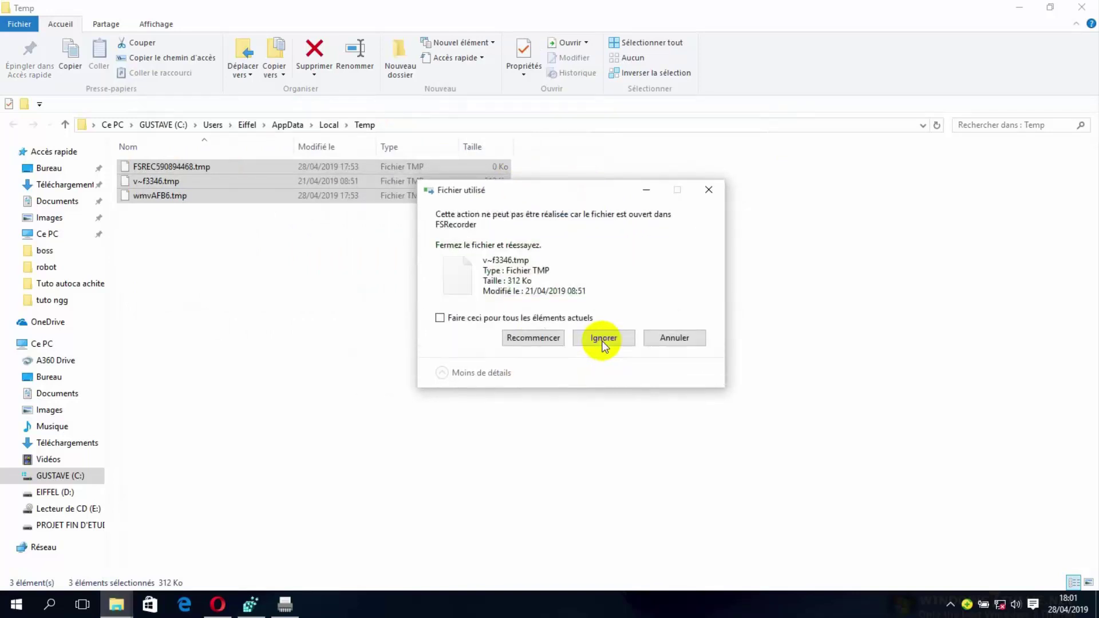
pyautogui.click(603, 343)
pyautogui.click(602, 342)
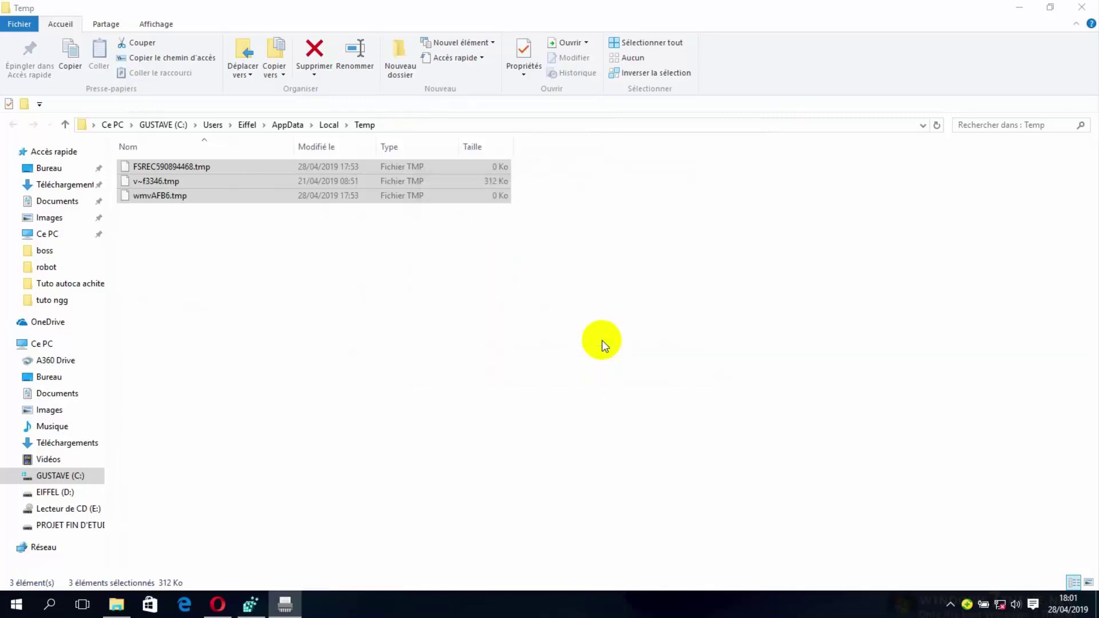
pyautogui.click(361, 440)
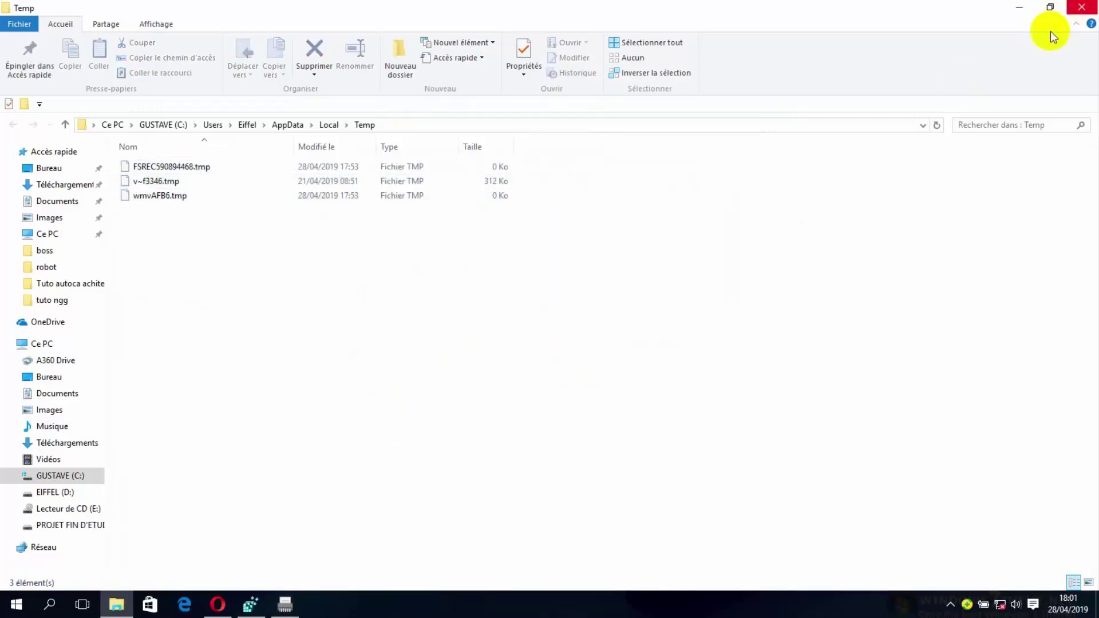
pyautogui.click(1081, 6)
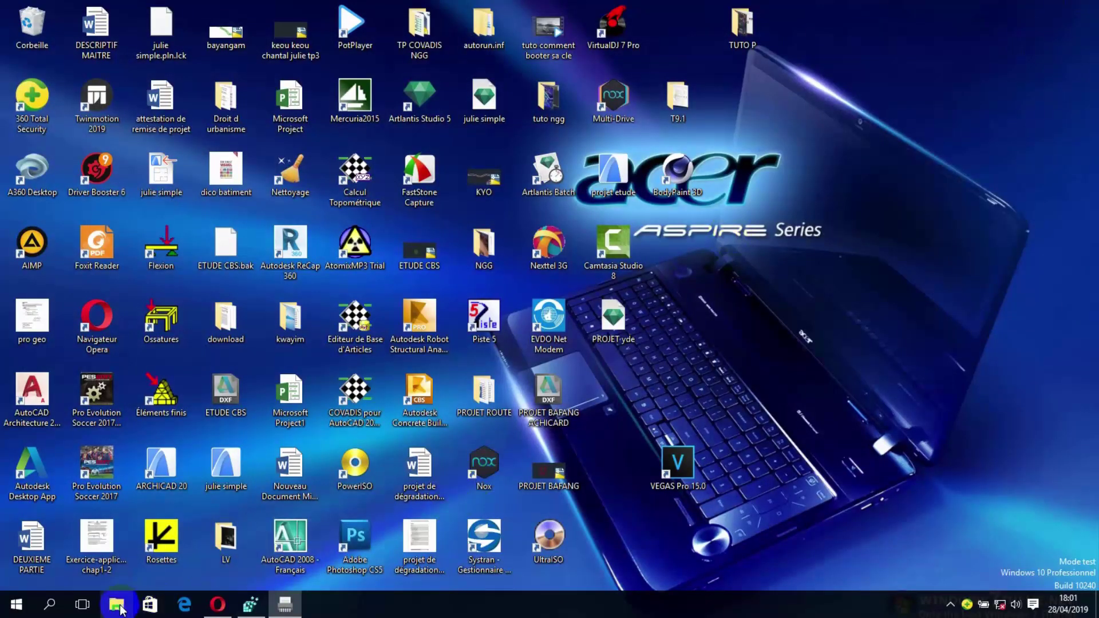
# Open File Explorer on This PC (Ce PC) to check the drives' free space, and minimise the window
pyautogui.click(117, 606)
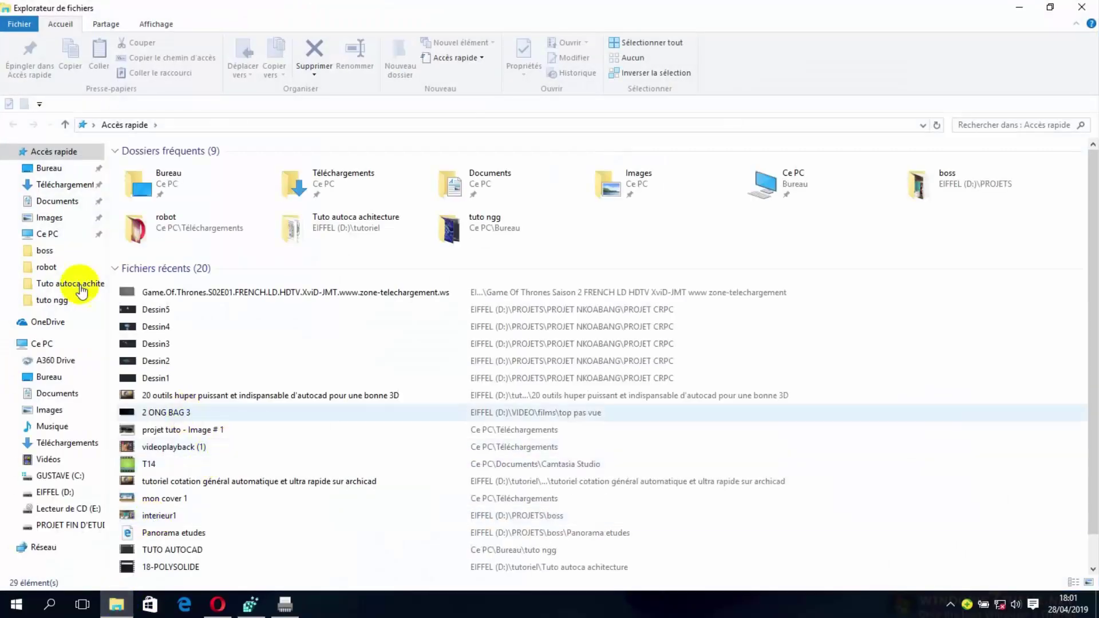
pyautogui.click(41, 344)
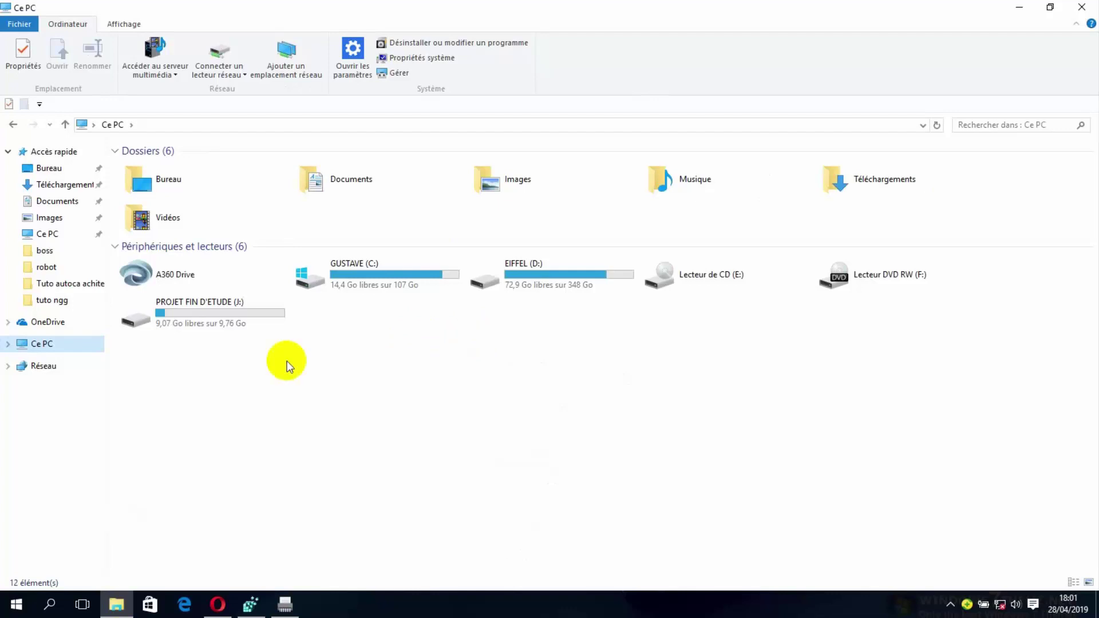
pyautogui.click(1023, 8)
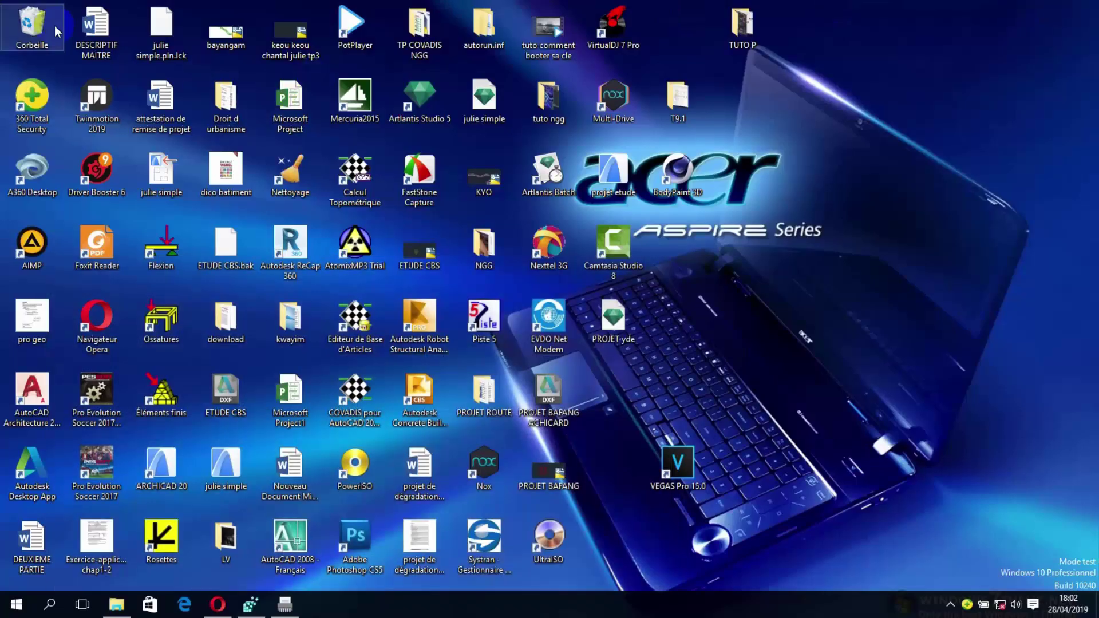
# Open the Recycle Bin (Corbeille) from the desktop, select all its items, and delete them permanently
pyautogui.doubleClick(32, 26)
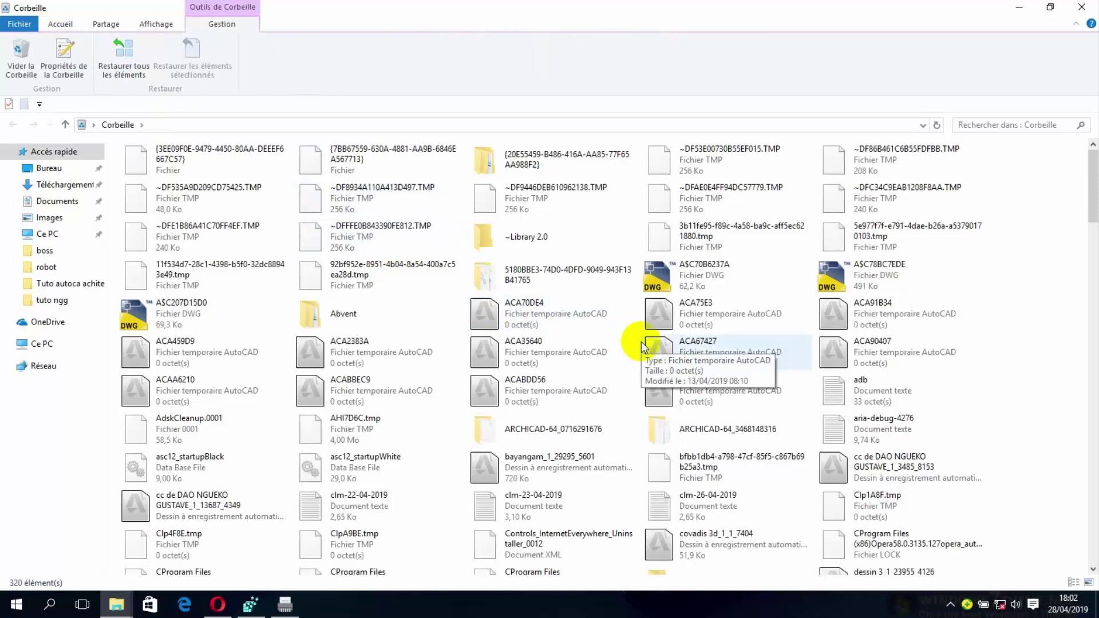
pyautogui.hotkey('ctrl', 'a')
pyautogui.press('Delete')
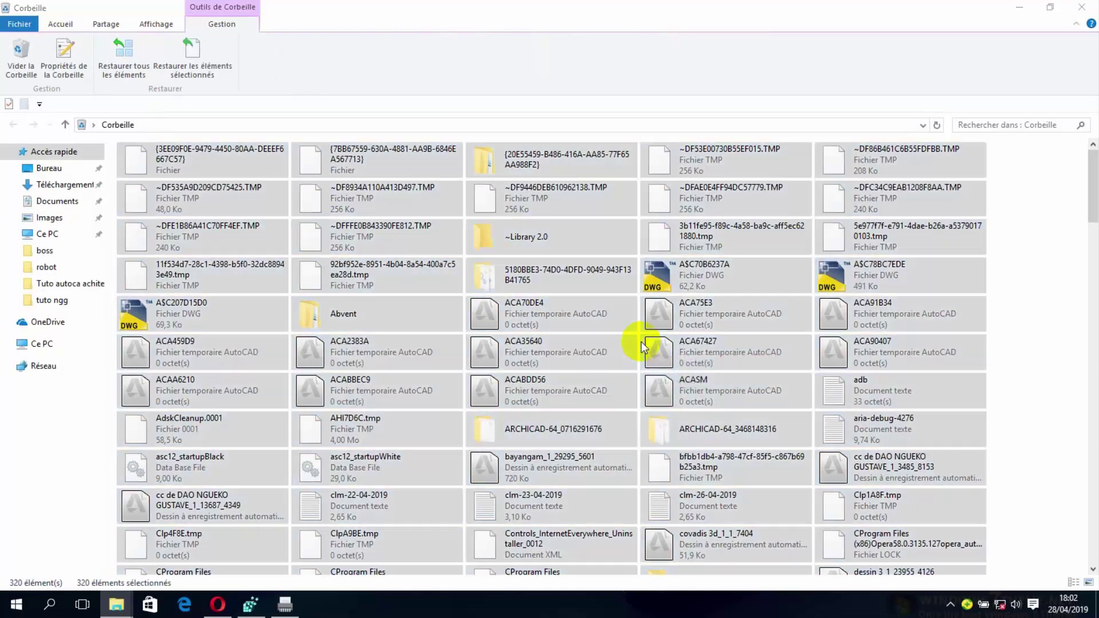
pyautogui.click(604, 313)
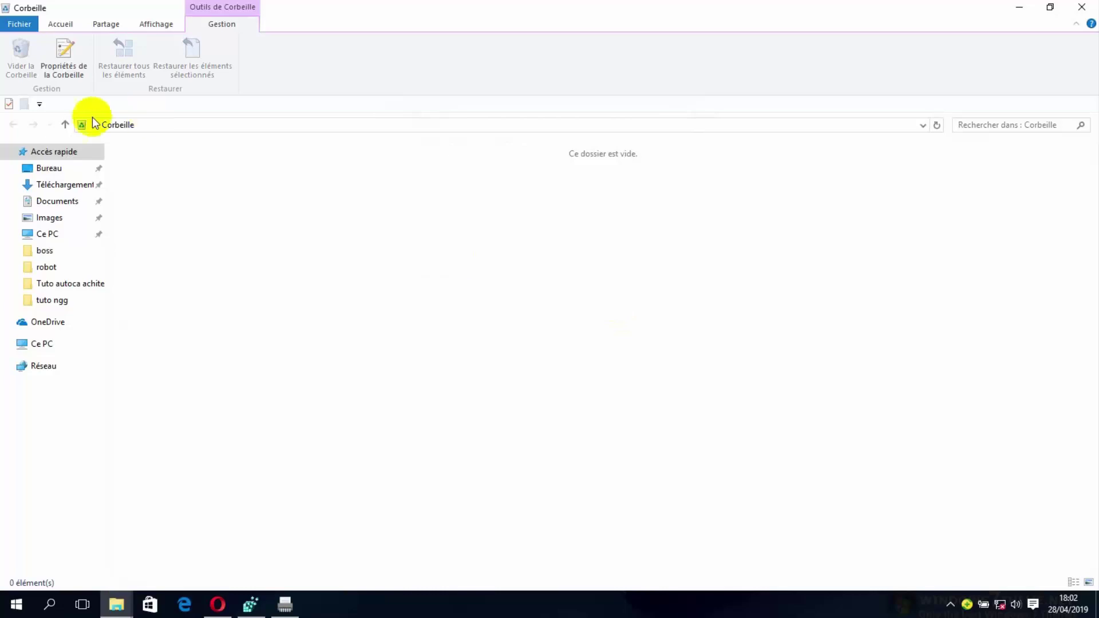
# Go from the Recycle Bin window to This PC to recheck the free space on drive C:, and minimise the window
pyautogui.click(67, 124)
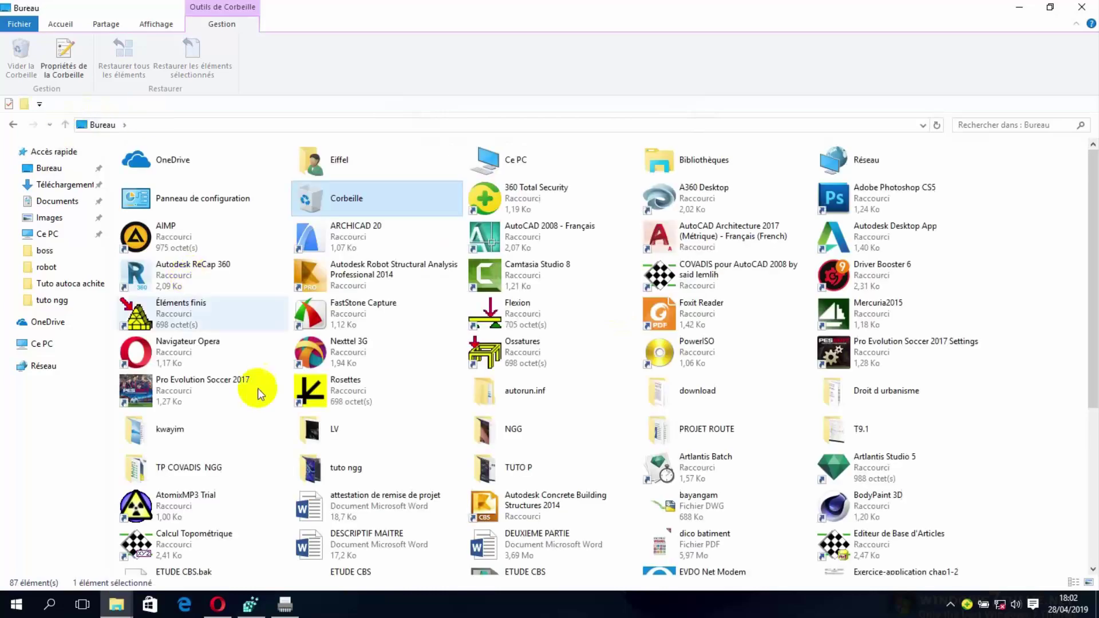
pyautogui.click(41, 344)
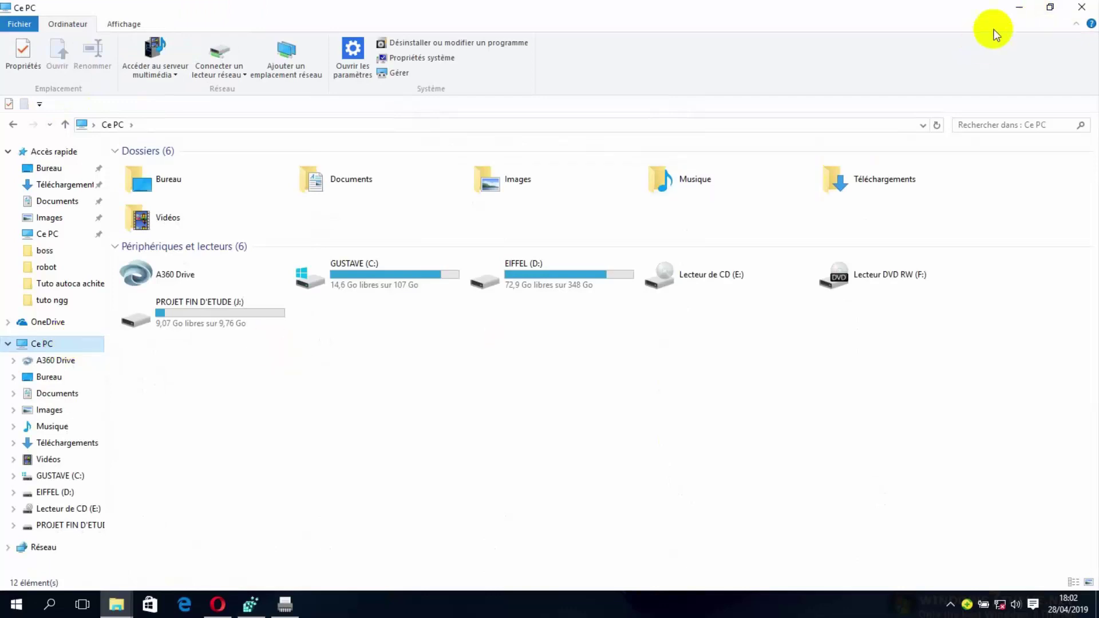
pyautogui.click(1017, 9)
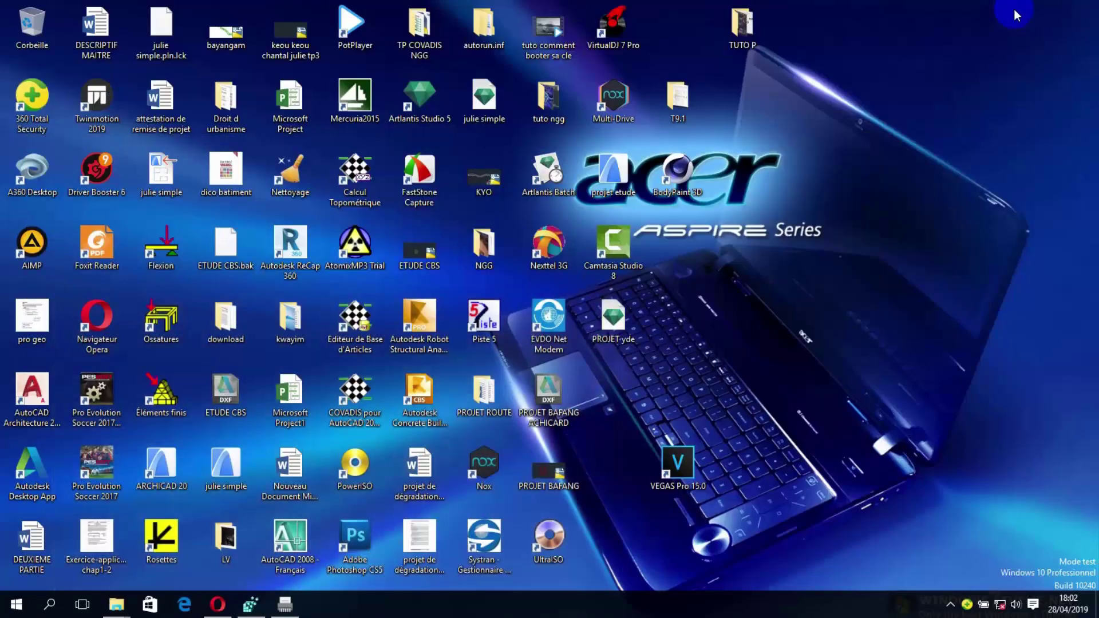